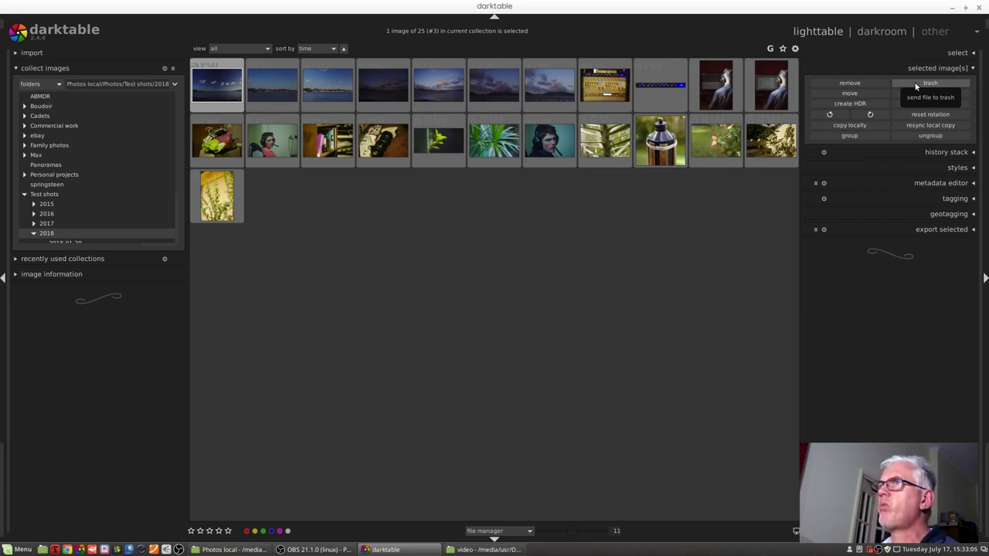
Select the last five photos, from the pine leaves to the yellow plant, and remove them
{"action": "left_click", "coordinate": [610, 147]}
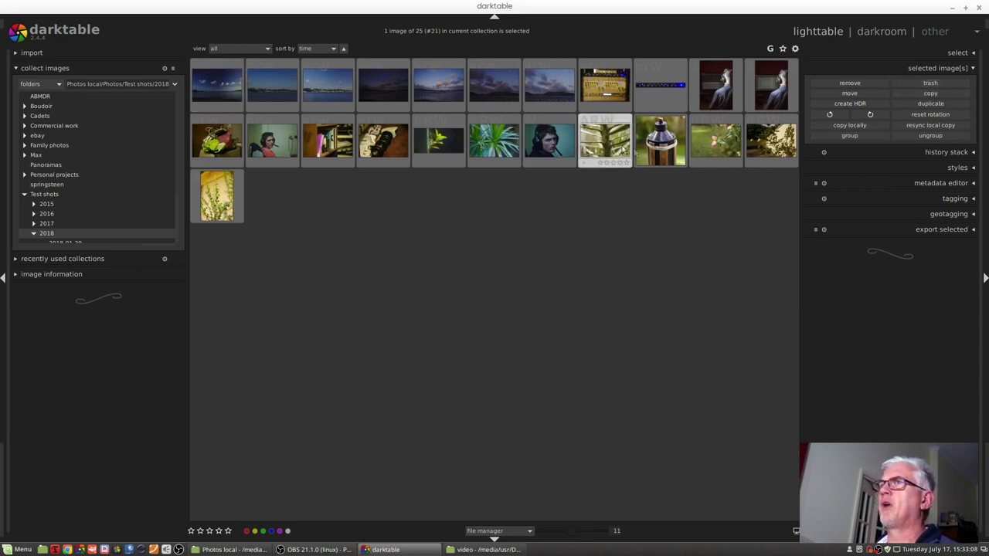
{"action": "left_click", "coordinate": [224, 205], "text": "shift"}
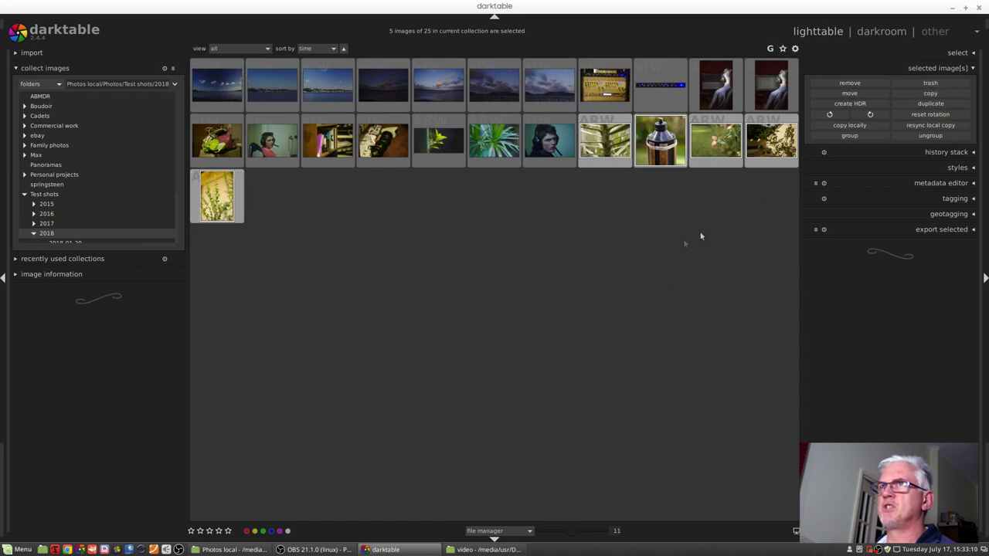
{"action": "left_click", "coordinate": [844, 84]}
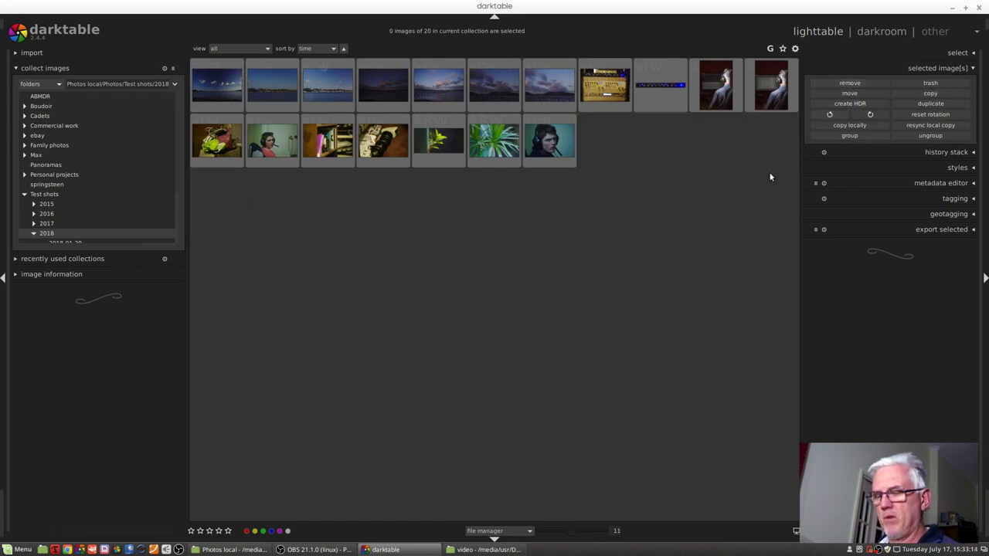
In Nemo, browse the Photos drive to Photos > Test shots > 2018 > 2018-07-05
{"action": "key", "text": "super+e"}
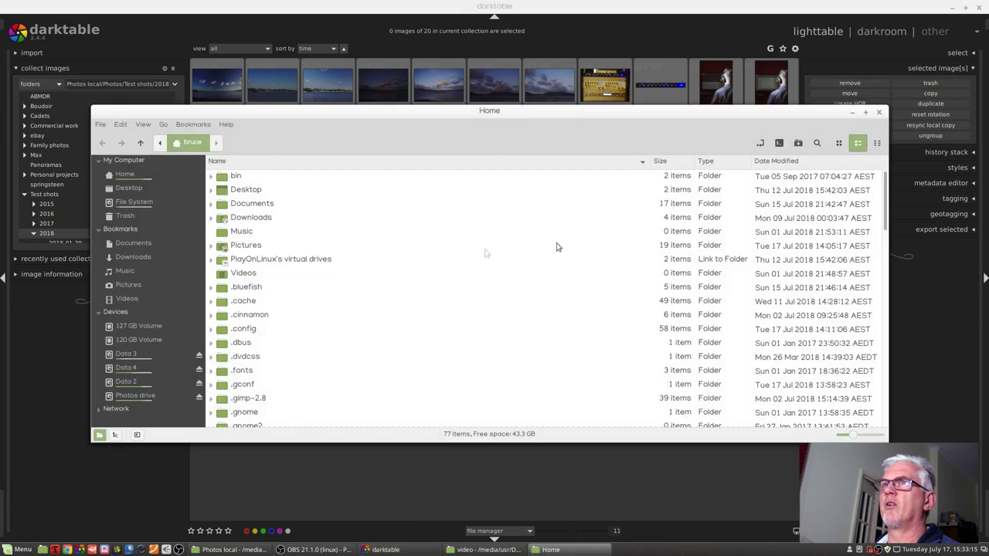
{"action": "left_click", "coordinate": [136, 395]}
{"action": "double_click", "coordinate": [243, 192]}
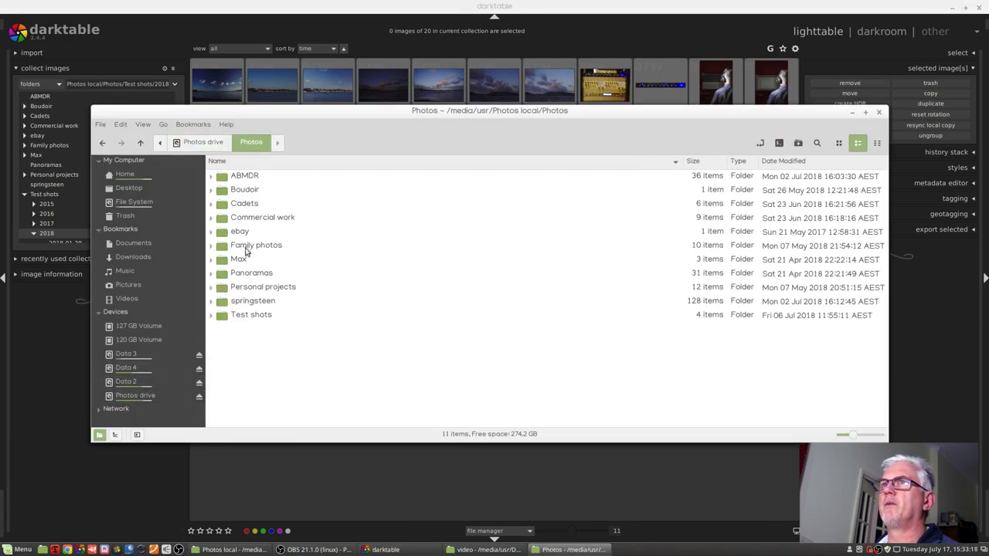
{"action": "double_click", "coordinate": [250, 315]}
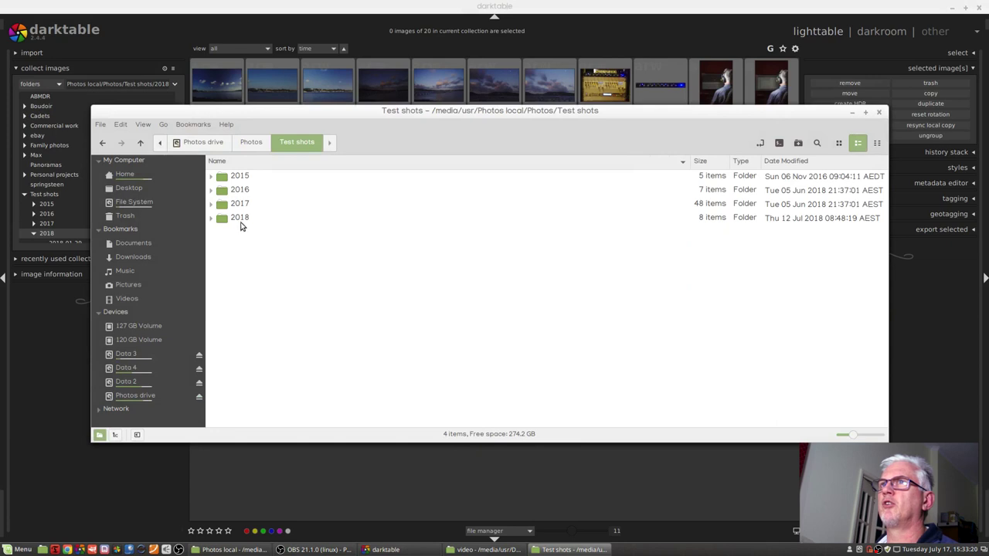
{"action": "left_click", "coordinate": [238, 219]}
{"action": "double_click", "coordinate": [238, 219]}
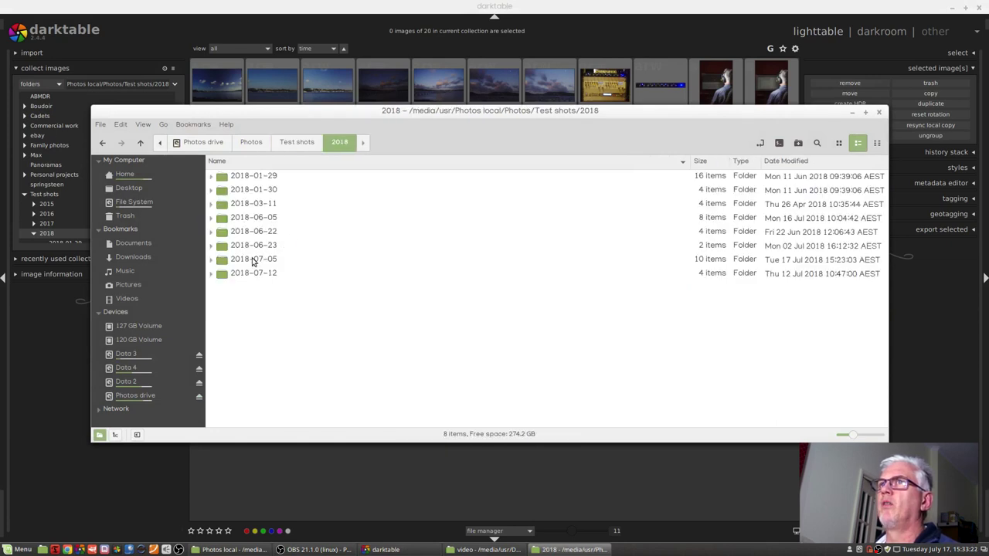
{"action": "double_click", "coordinate": [255, 259]}
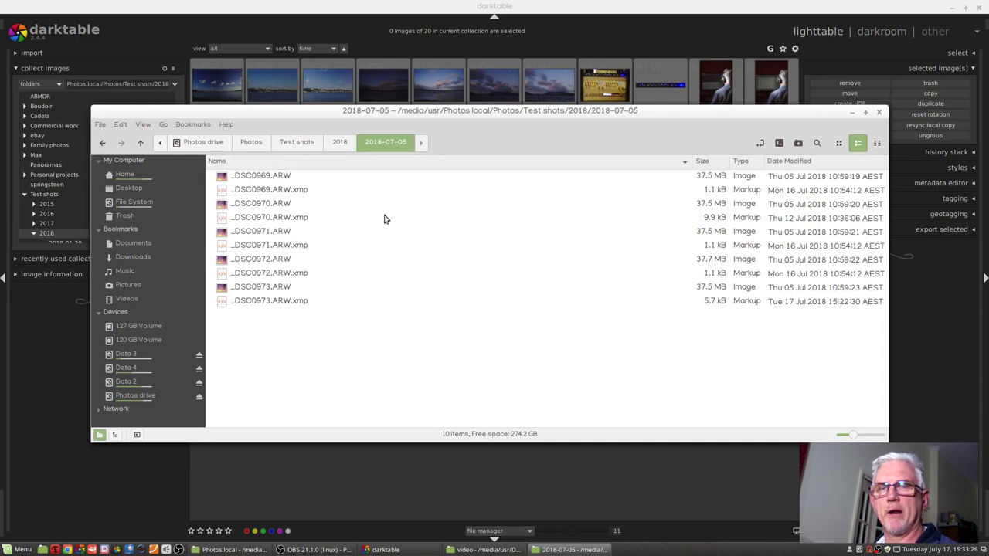
Import the Photos/Test shots/2018/2018-07-05 folder back into darktable
{"action": "left_click", "coordinate": [532, 33]}
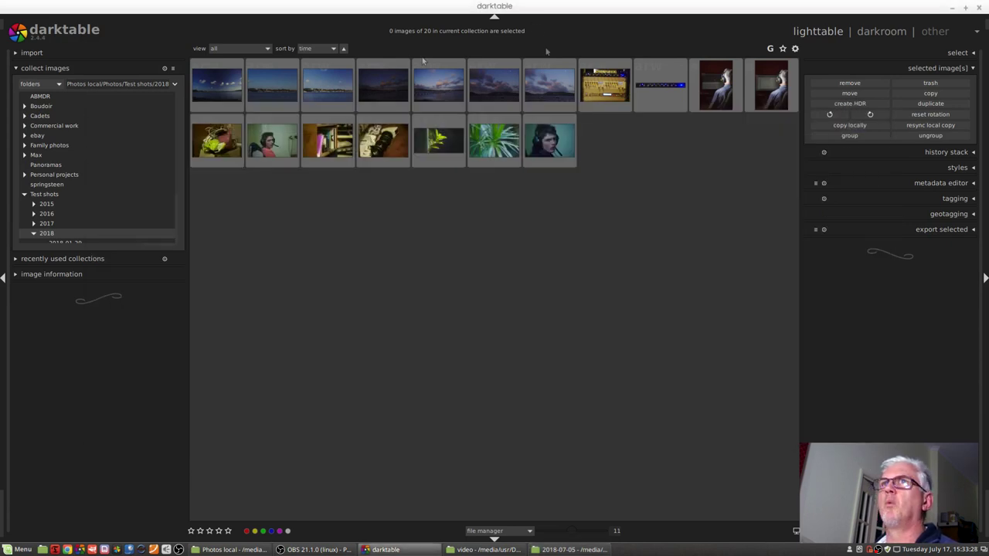
{"action": "left_click", "coordinate": [32, 53]}
{"action": "left_click", "coordinate": [38, 78]}
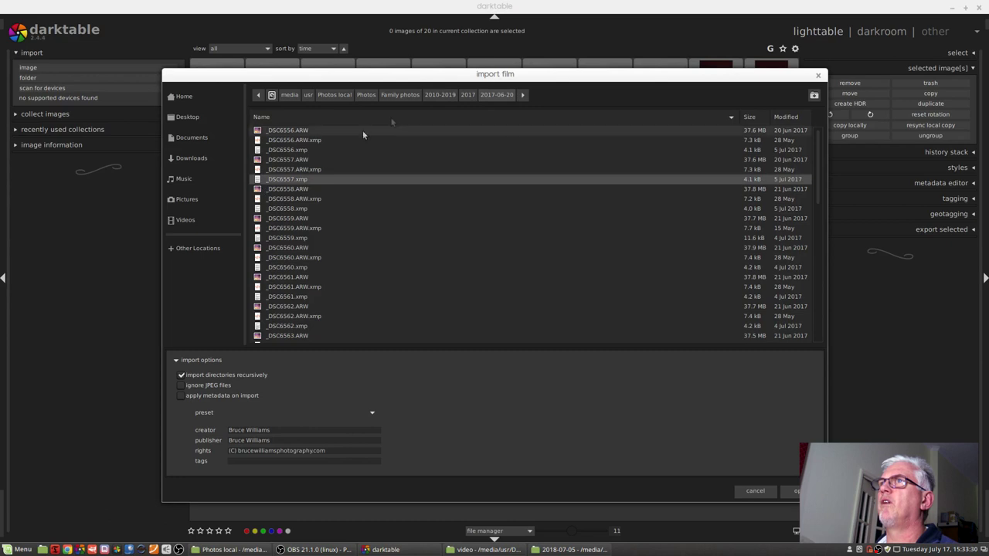
{"action": "left_click", "coordinate": [362, 95]}
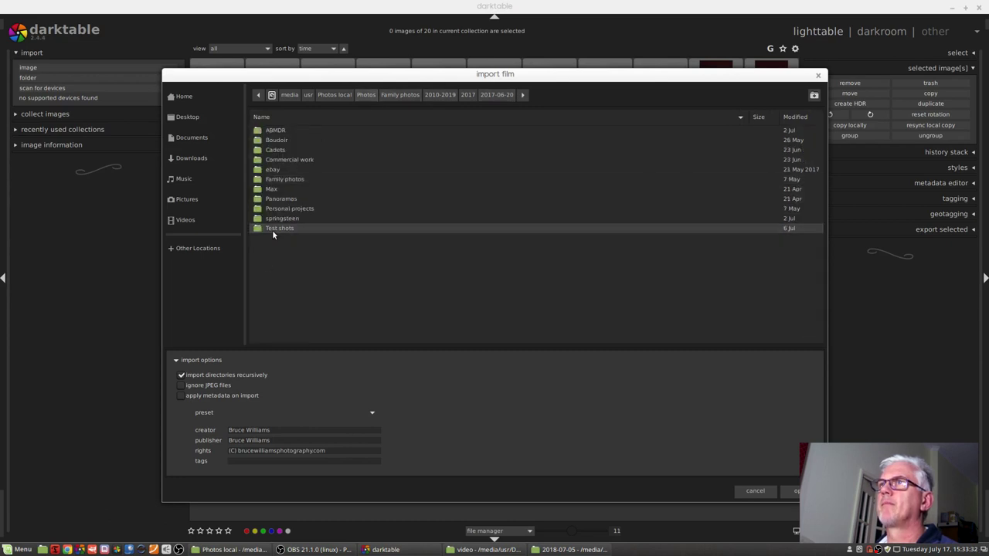
{"action": "double_click", "coordinate": [272, 229]}
{"action": "double_click", "coordinate": [271, 159]}
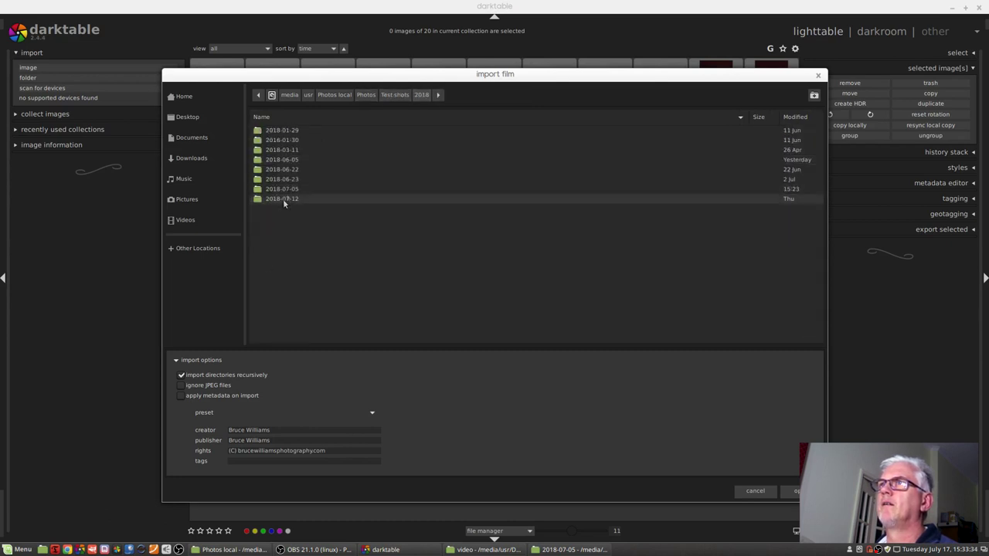
{"action": "left_click", "coordinate": [288, 190]}
{"action": "left_click", "coordinate": [797, 491]}
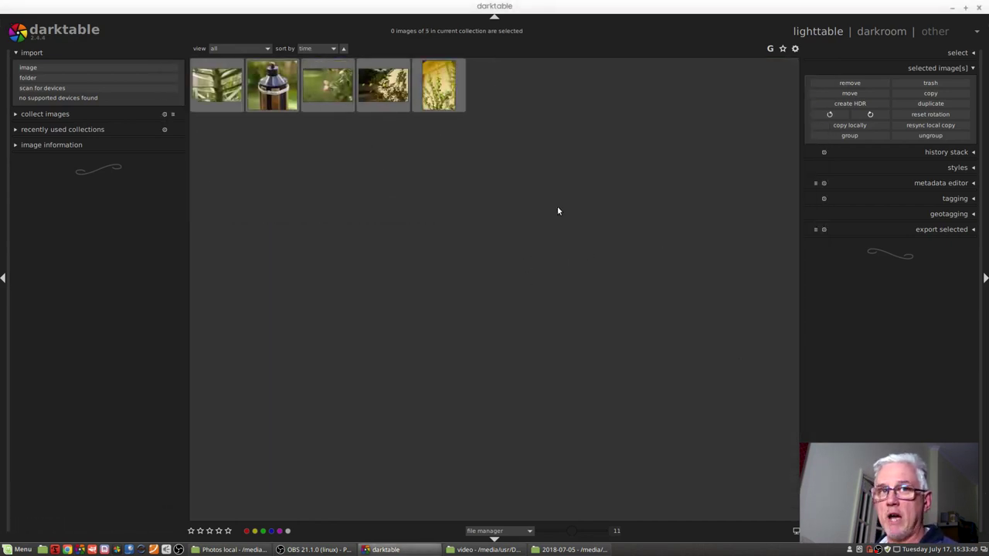
Trash the yellow plant photo, confirming with Yes, then switch to the file manager
{"action": "left_click", "coordinate": [444, 82]}
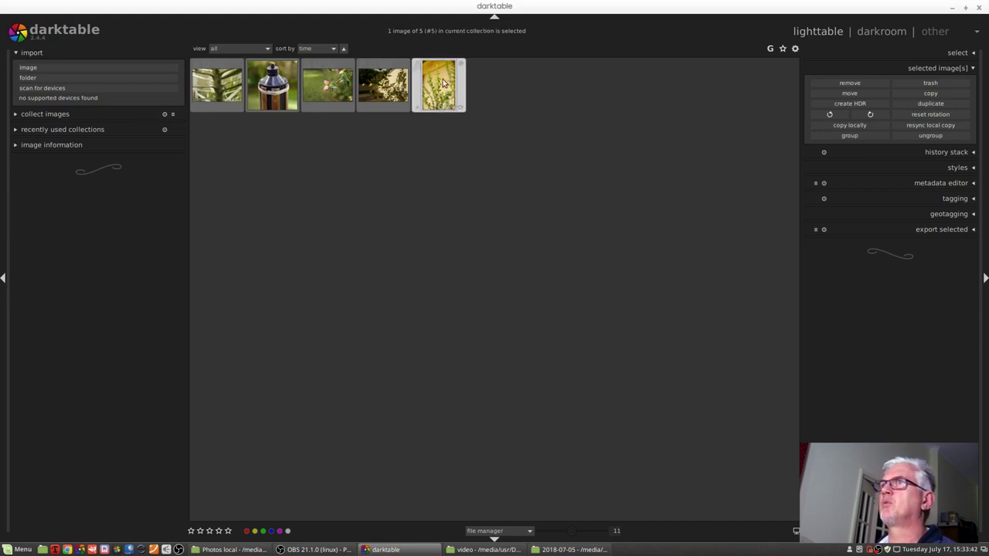
{"action": "left_click", "coordinate": [926, 84]}
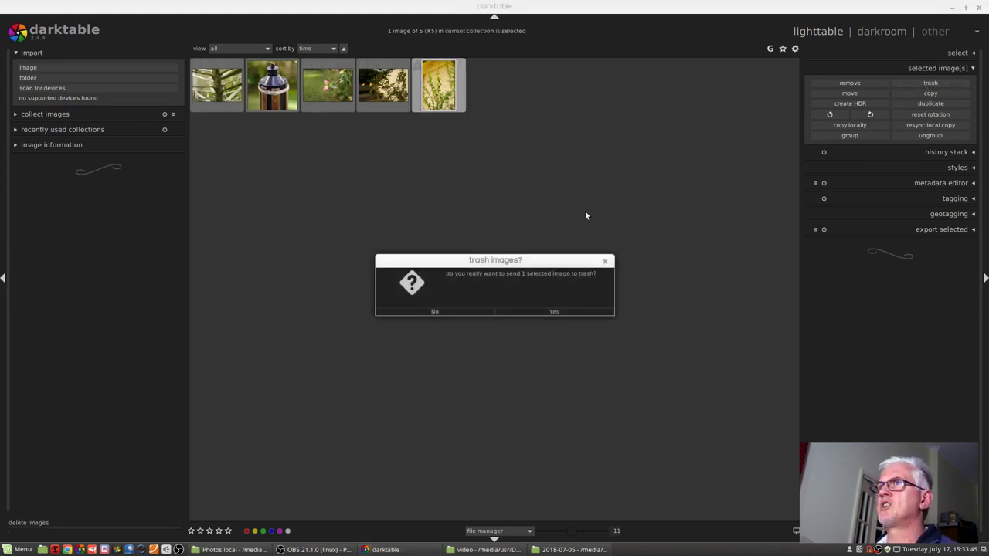
{"action": "left_click", "coordinate": [544, 312]}
{"action": "key", "text": "alt+Tab"}
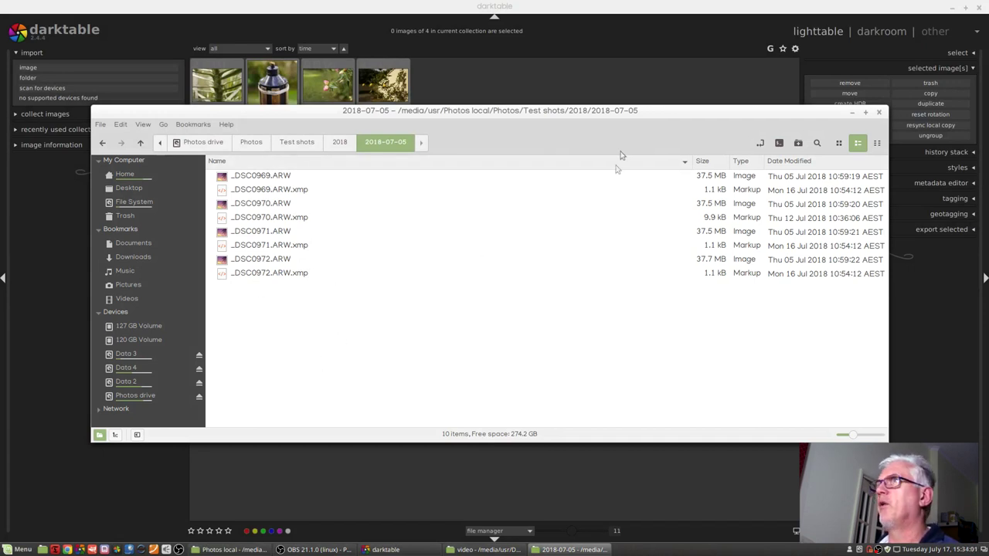
After confirming only _DSC0969 to _DSC0972 remain, switch back to darktable
{"action": "key", "text": "alt+Tab"}
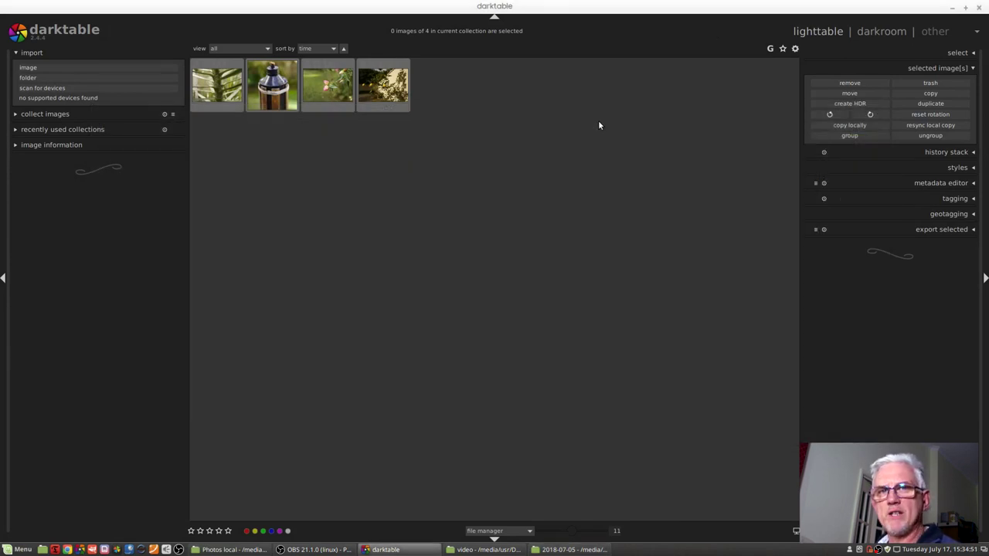
Move the fourth photo to the home Pictures folder
{"action": "left_click", "coordinate": [403, 97]}
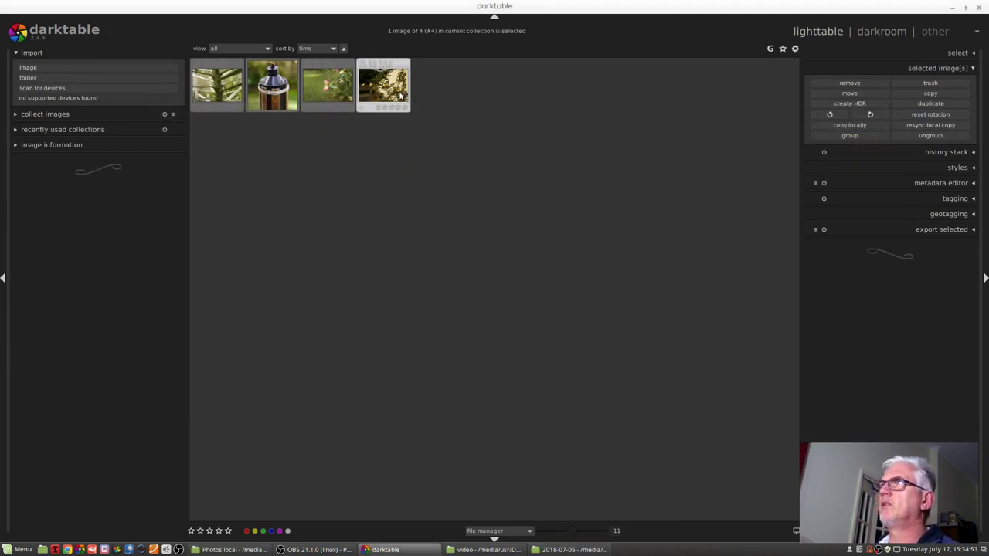
{"action": "left_click", "coordinate": [844, 92]}
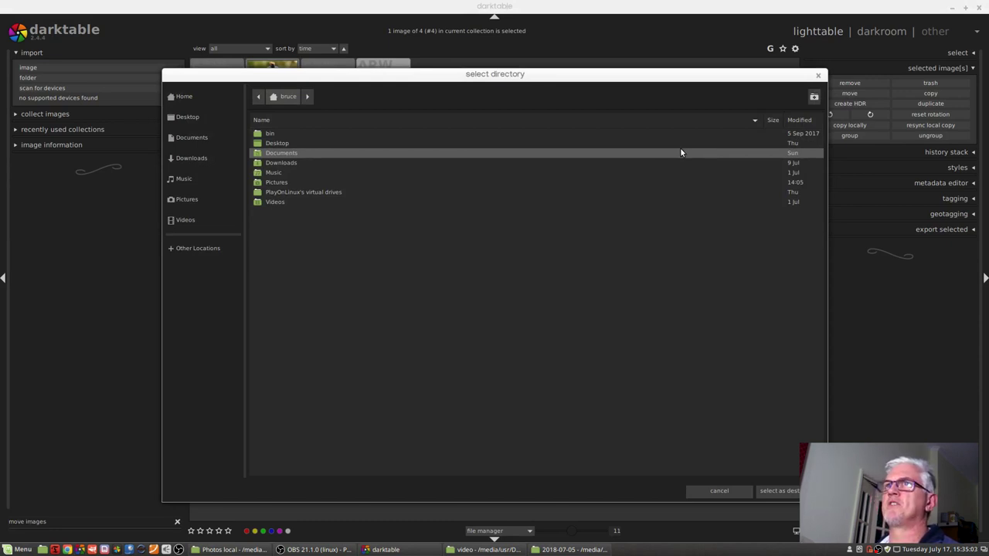
{"action": "left_click", "coordinate": [180, 202]}
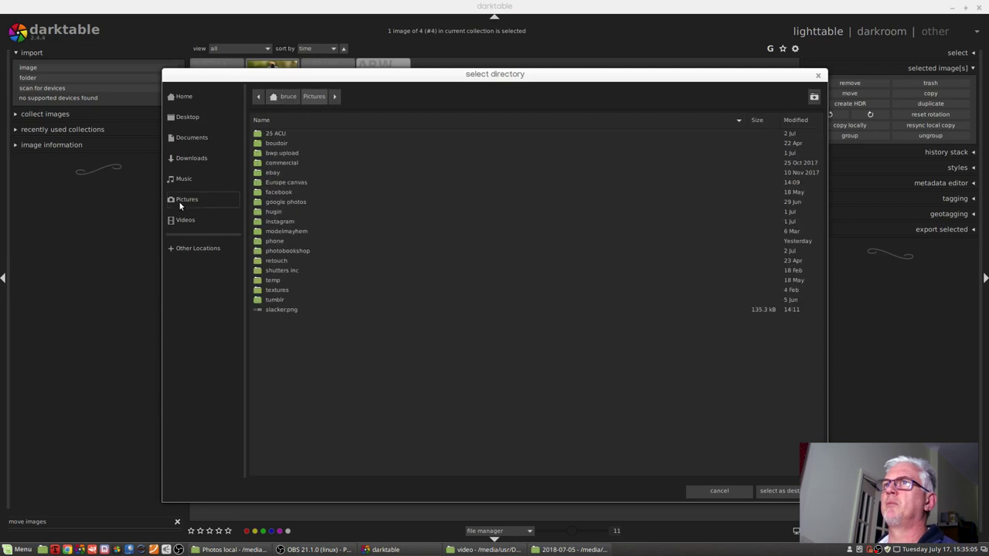
{"action": "left_click", "coordinate": [785, 492]}
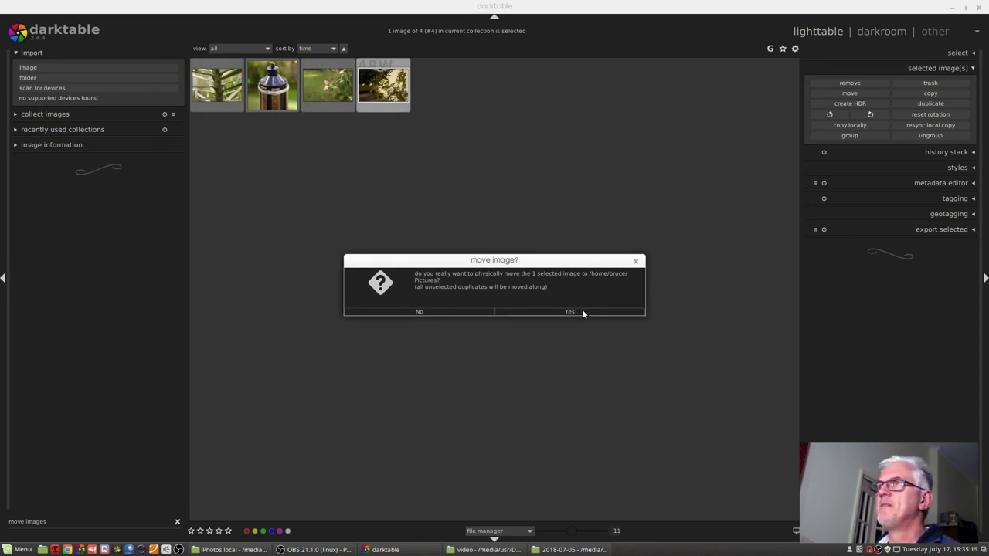
Confirm the move, check Nemo's Pictures folder for _DSC0972.ARW and its xmp, then return
{"action": "left_click", "coordinate": [575, 315]}
{"action": "key", "text": "alt+Tab"}
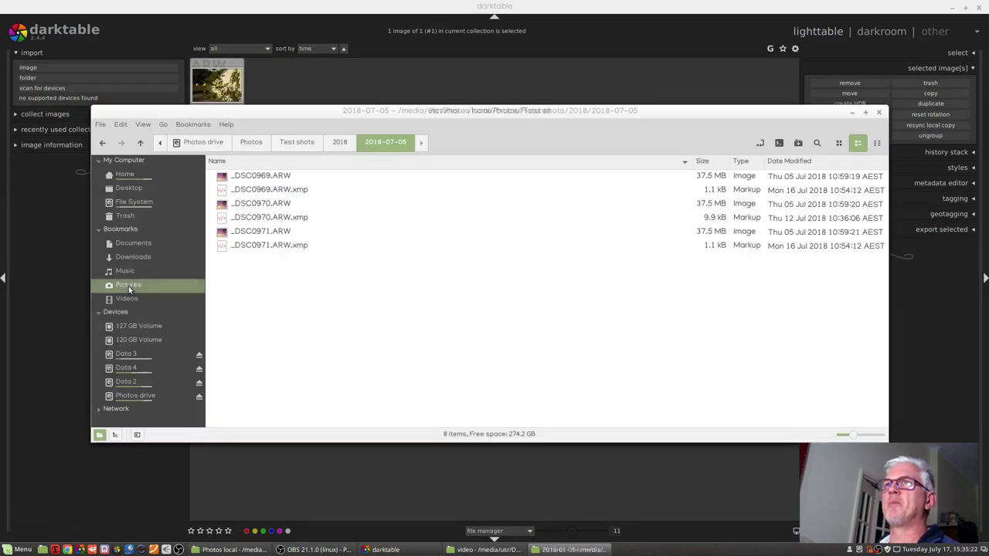
{"action": "left_click", "coordinate": [128, 286]}
{"action": "scroll", "coordinate": [387, 340], "scroll_direction": "down", "scroll_amount": 2}
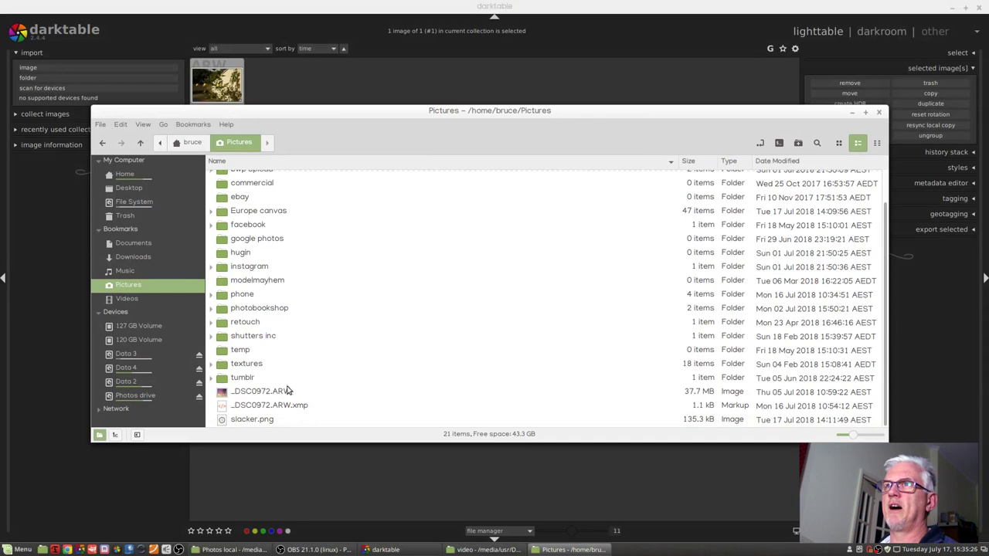
{"action": "key", "text": "alt+Tab"}
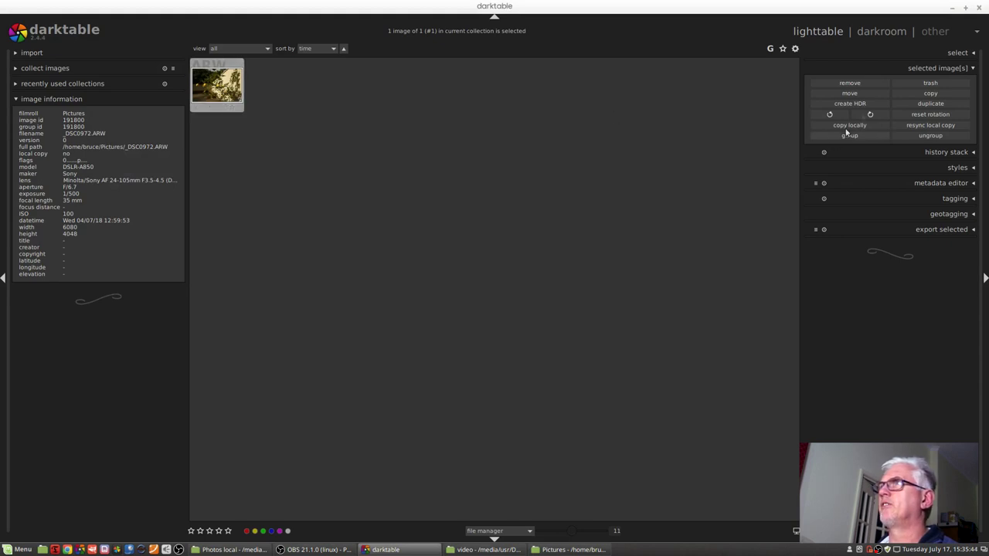
Move _DSC0972.ARW back into Photos local/Photos/Test shots/2018/2018-07-05 and confirm
{"action": "left_click", "coordinate": [860, 93]}
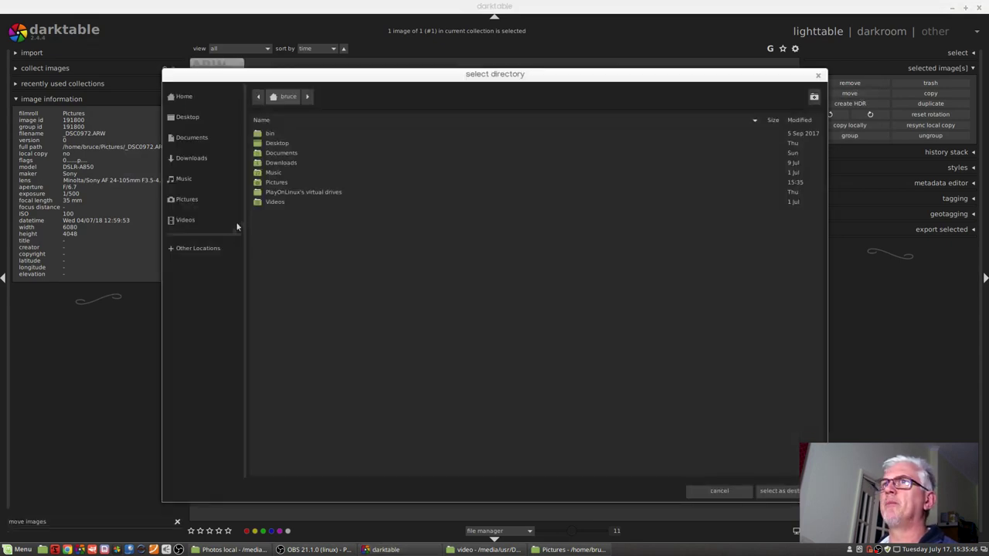
{"action": "left_click", "coordinate": [213, 248]}
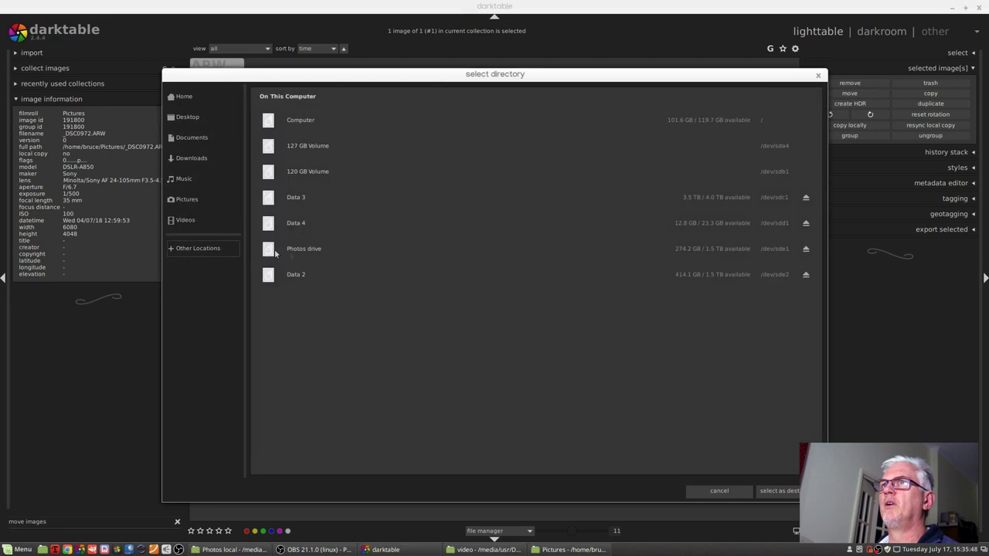
{"action": "left_click", "coordinate": [292, 252]}
{"action": "double_click", "coordinate": [274, 130]}
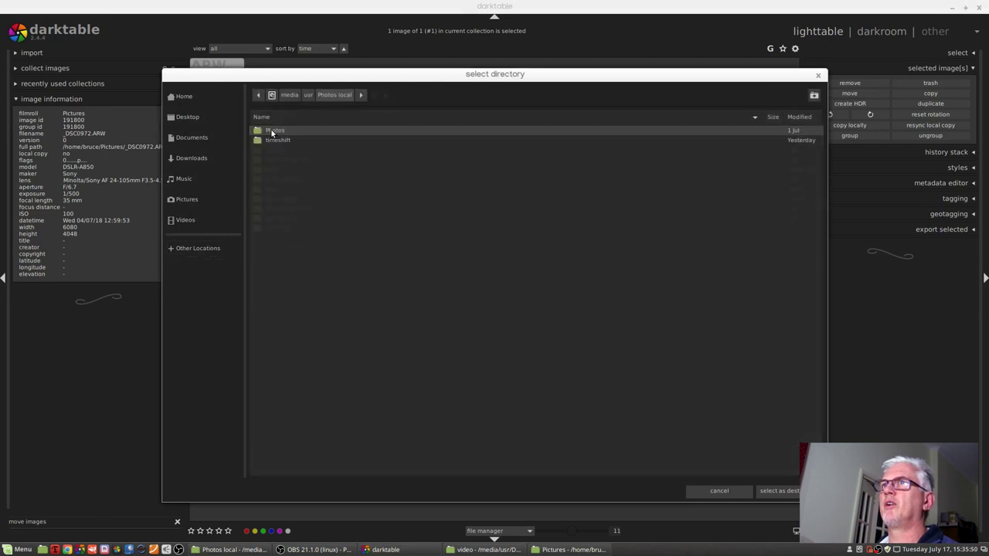
{"action": "double_click", "coordinate": [272, 220]}
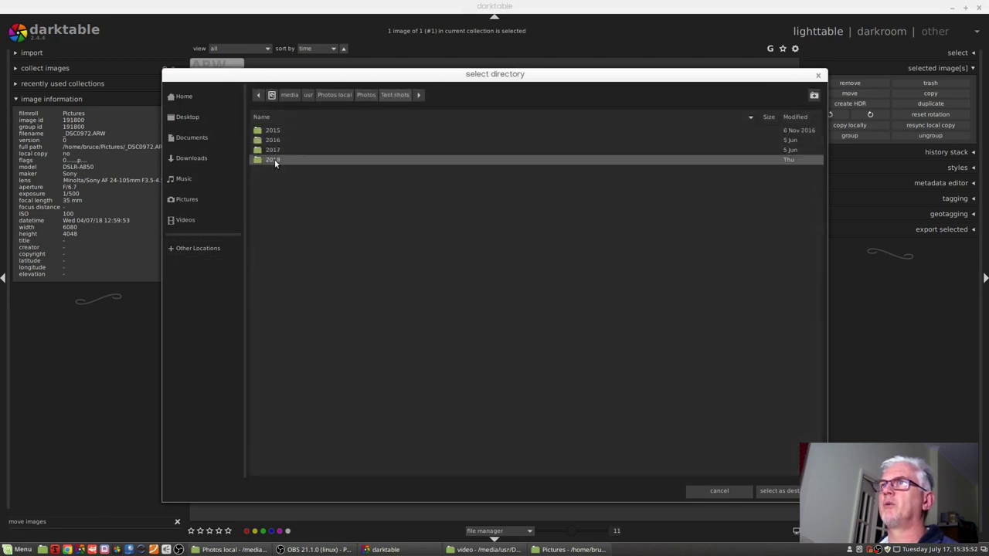
{"action": "double_click", "coordinate": [274, 159]}
{"action": "double_click", "coordinate": [277, 188]}
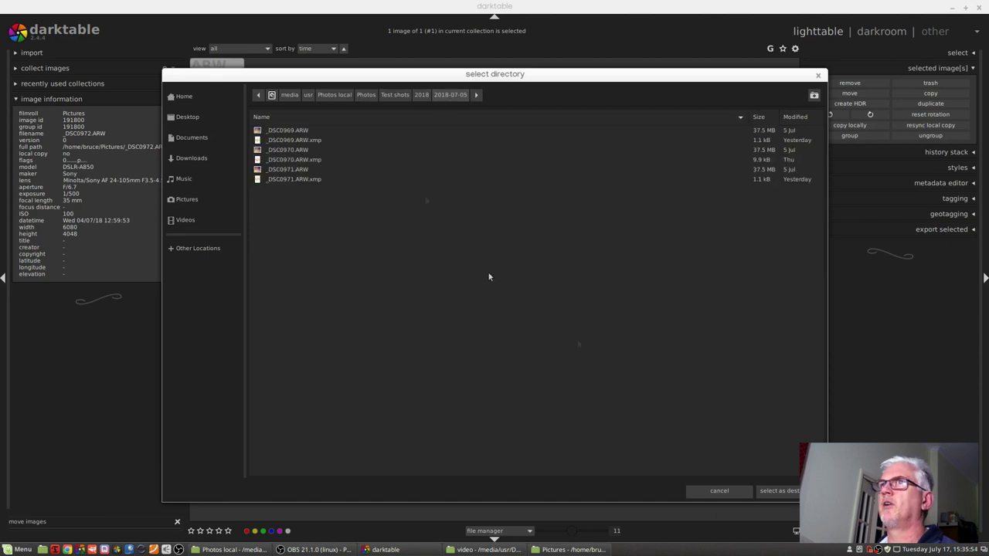
{"action": "left_click", "coordinate": [421, 94]}
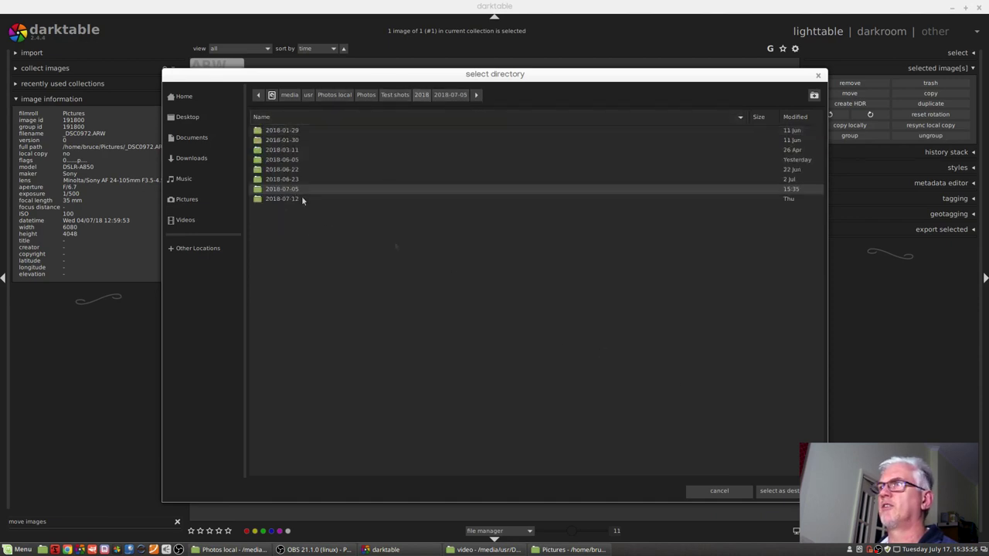
{"action": "left_click", "coordinate": [779, 491]}
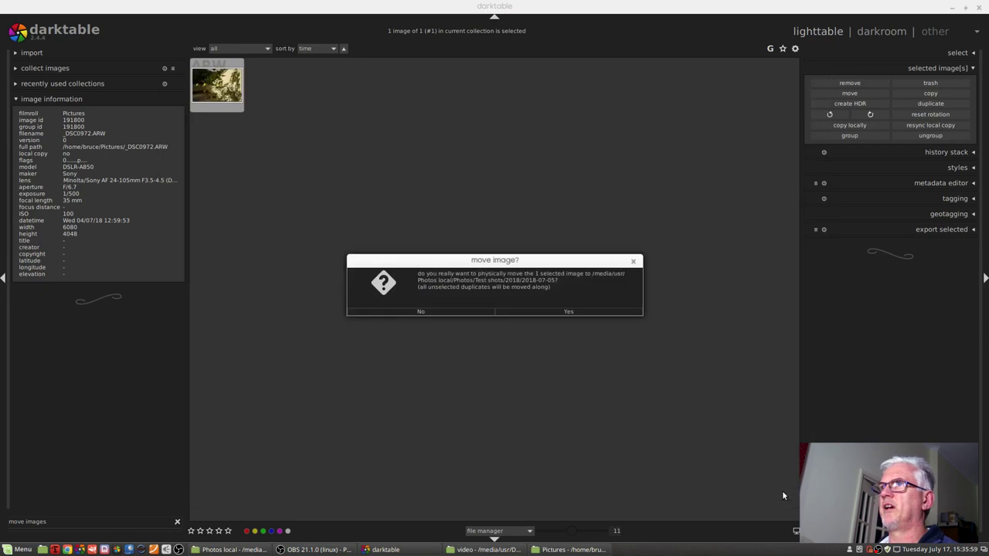
{"action": "left_click", "coordinate": [556, 313]}
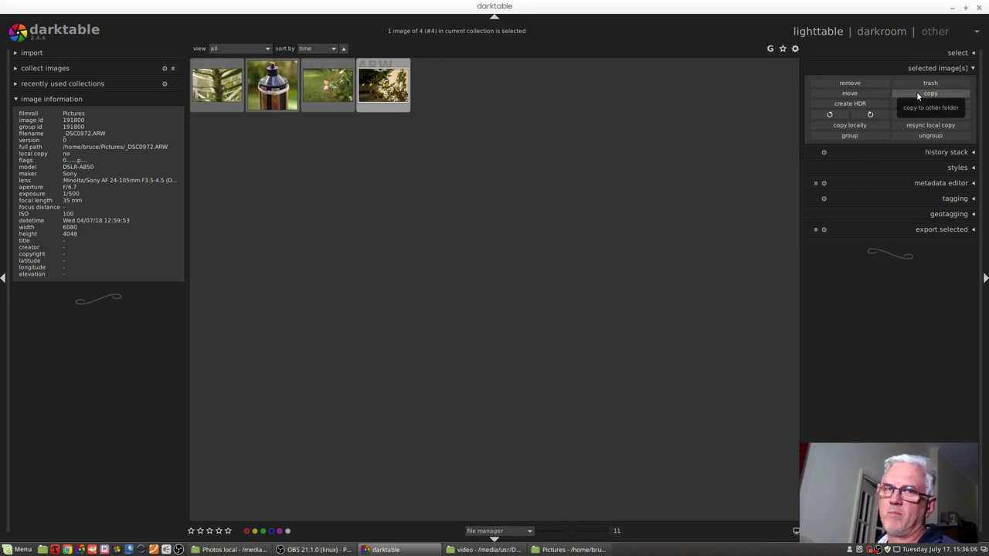
{"action": "left_click", "coordinate": [321, 99], "text": "ctrl"}
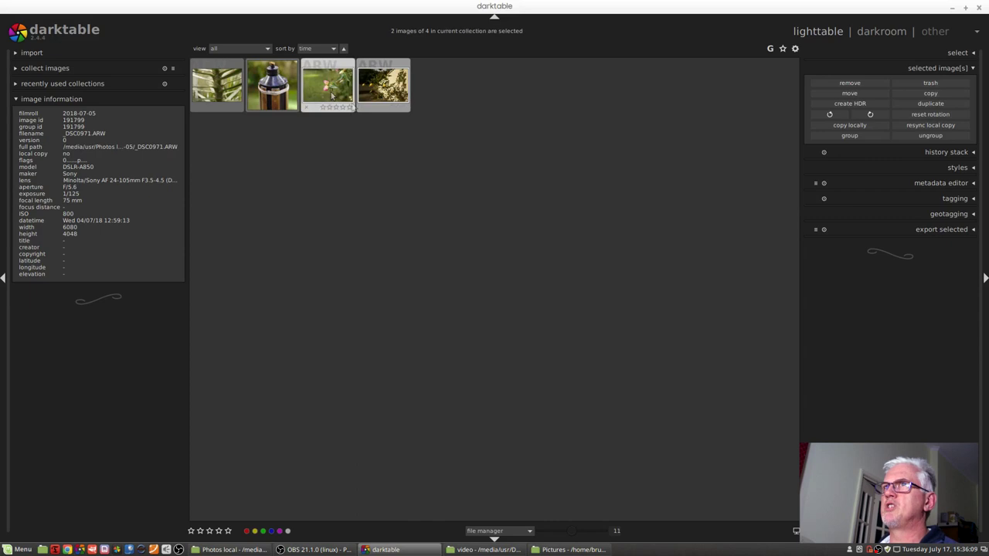
{"action": "left_click", "coordinate": [923, 95]}
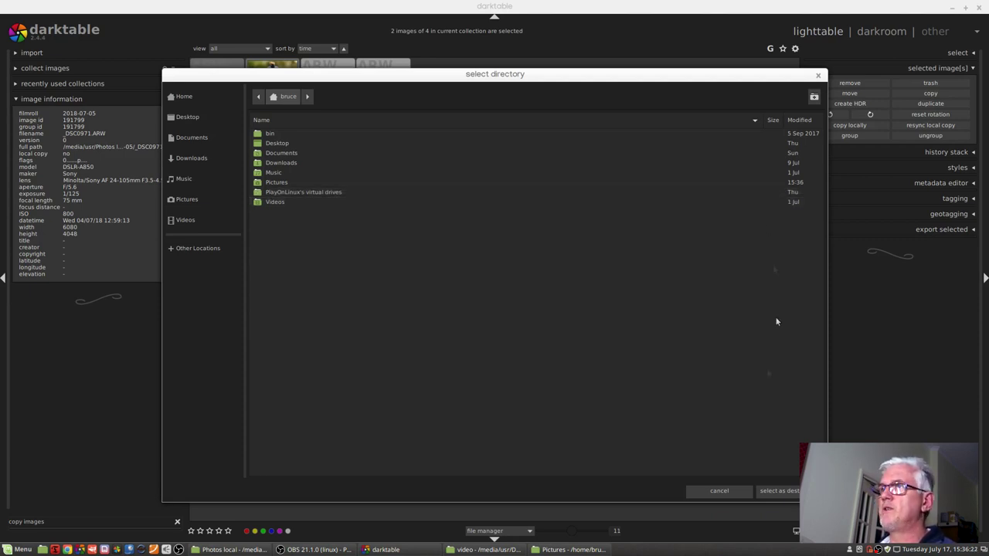
{"action": "left_click", "coordinate": [719, 495]}
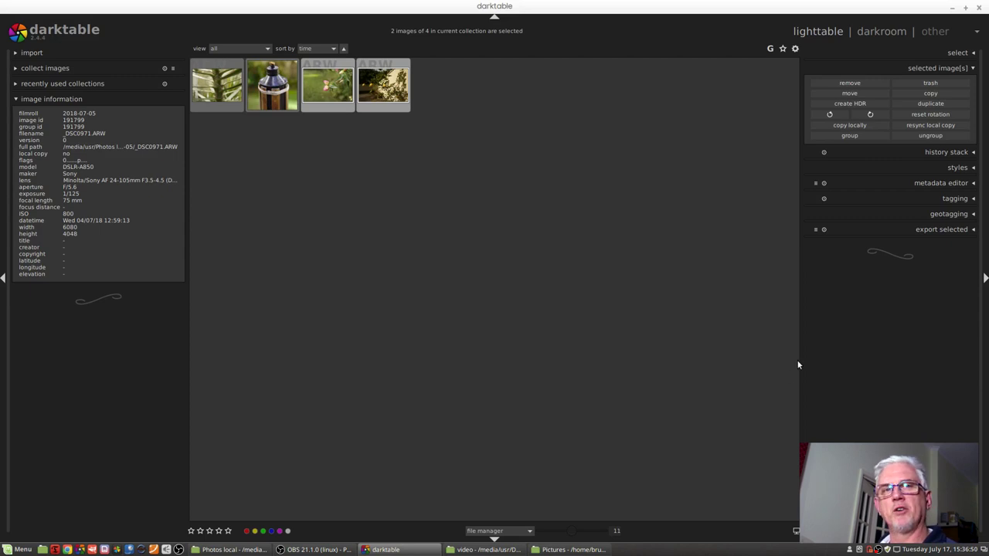
{"action": "left_click", "coordinate": [930, 93]}
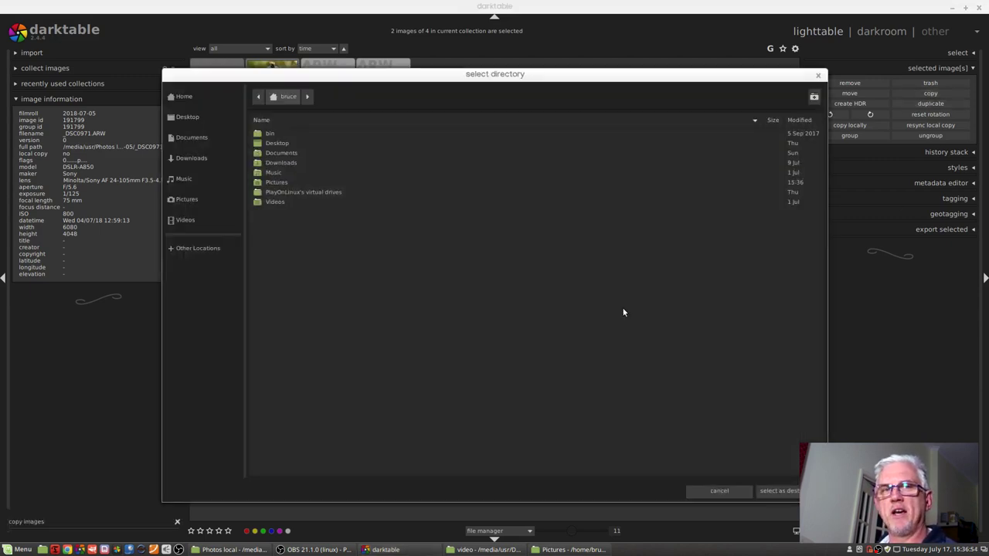
{"action": "left_click", "coordinate": [718, 495]}
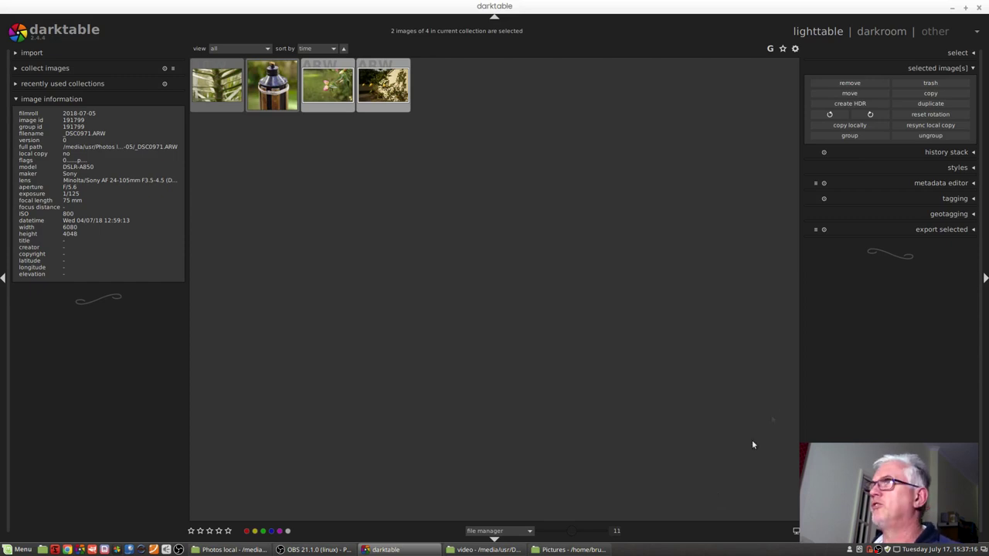
Deselect all and collect images by the tag 'hdr source', showing nine street photos
{"action": "key", "text": "ctrl+shift+a"}
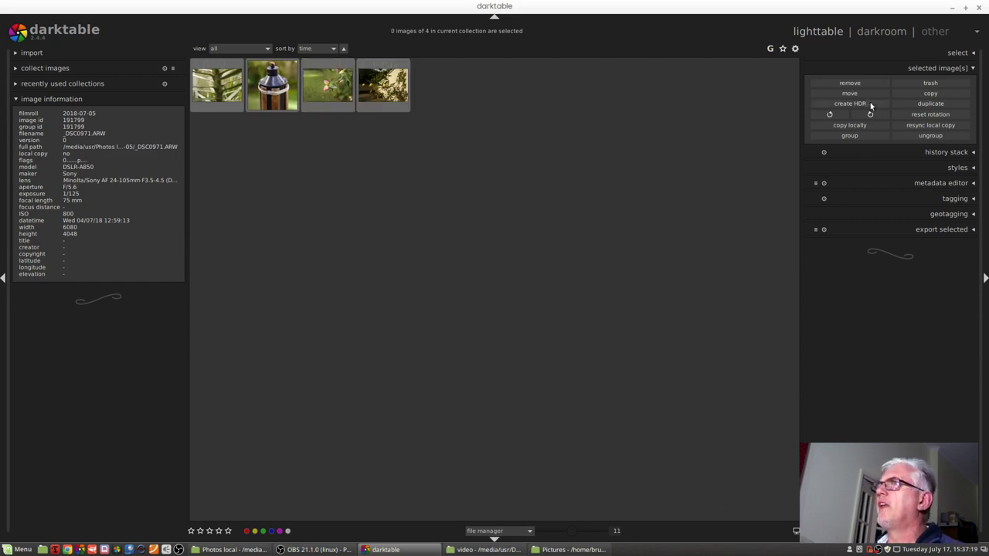
{"action": "left_click", "coordinate": [46, 70]}
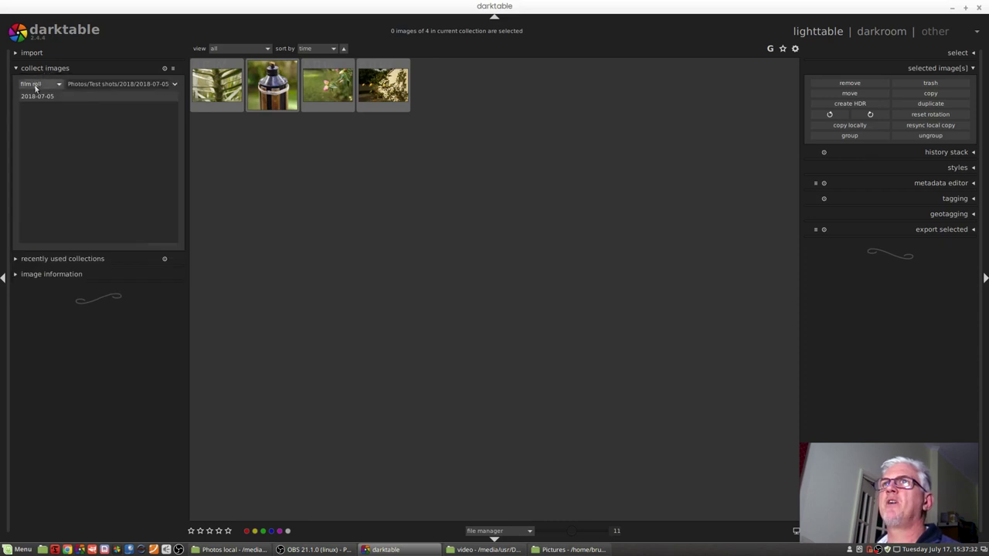
{"action": "left_click", "coordinate": [42, 84]}
{"action": "left_click", "coordinate": [32, 115]}
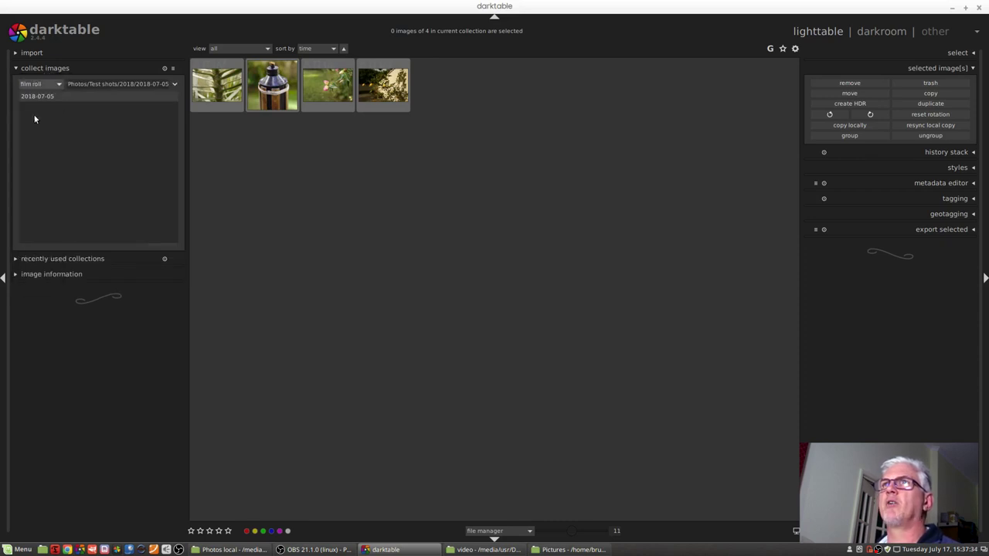
{"action": "left_click", "coordinate": [102, 85]}
{"action": "type", "text": "hdr"}
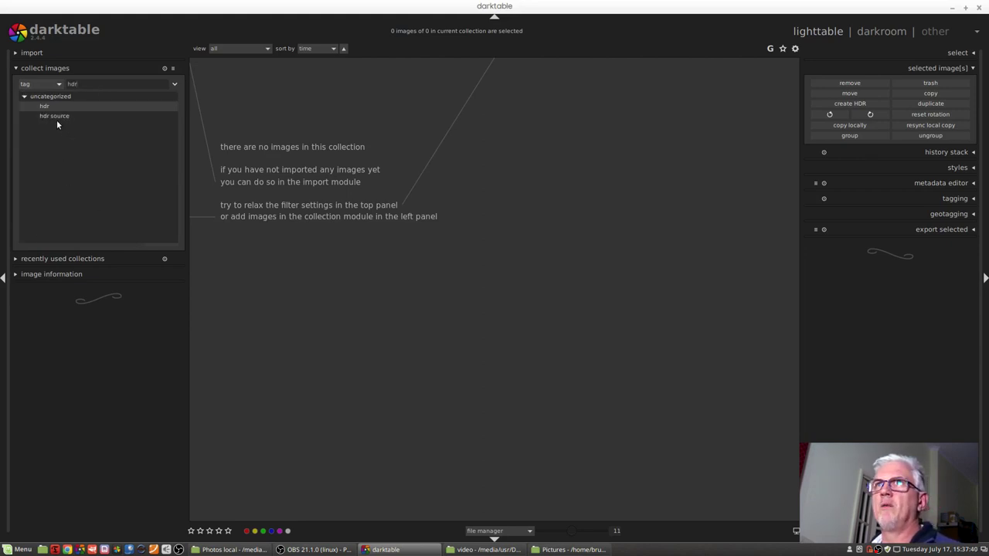
{"action": "left_click", "coordinate": [57, 120]}
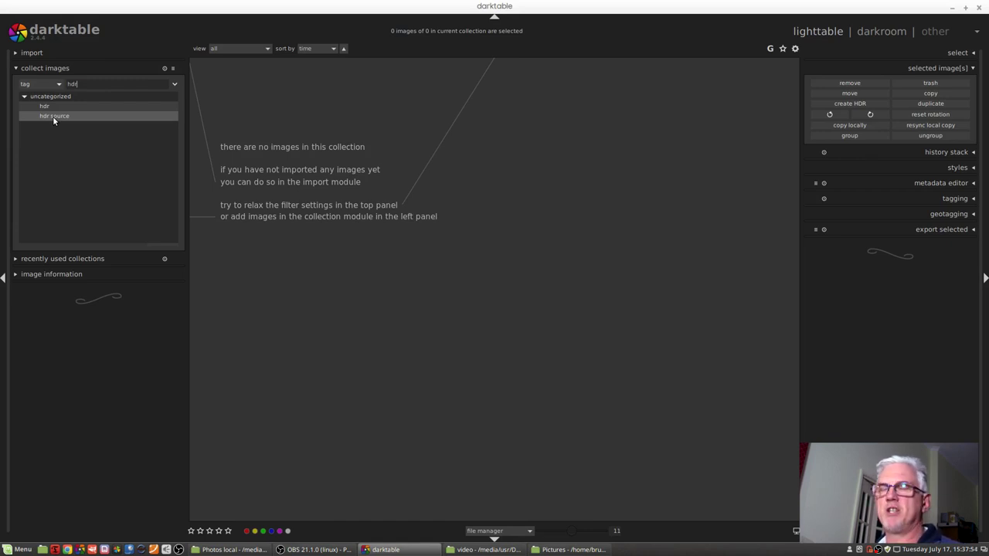
{"action": "left_click", "coordinate": [53, 116]}
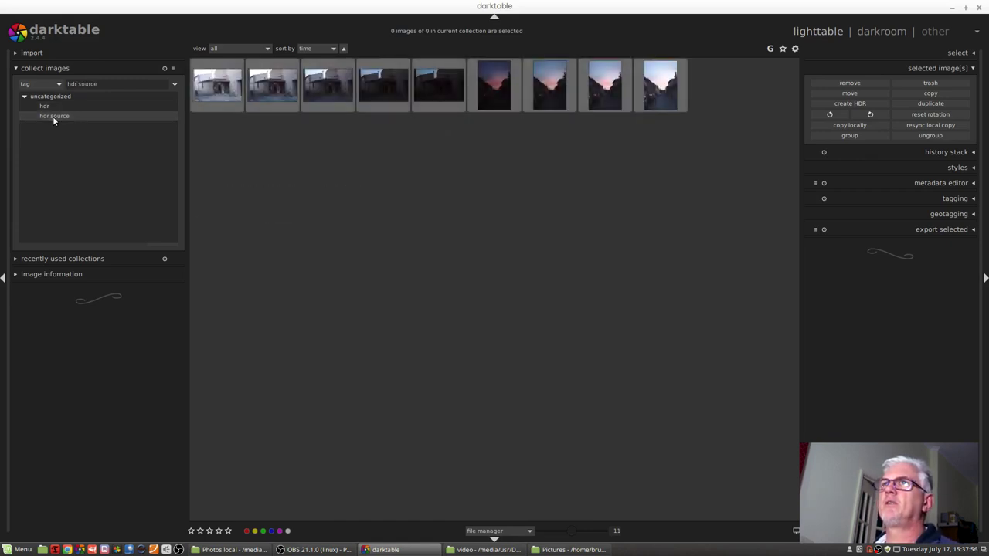
Select the four dusk sunset exposures, merge them into an HDR, then deselect
{"action": "left_click", "coordinate": [657, 97]}
{"action": "left_click", "coordinate": [501, 87], "text": "shift"}
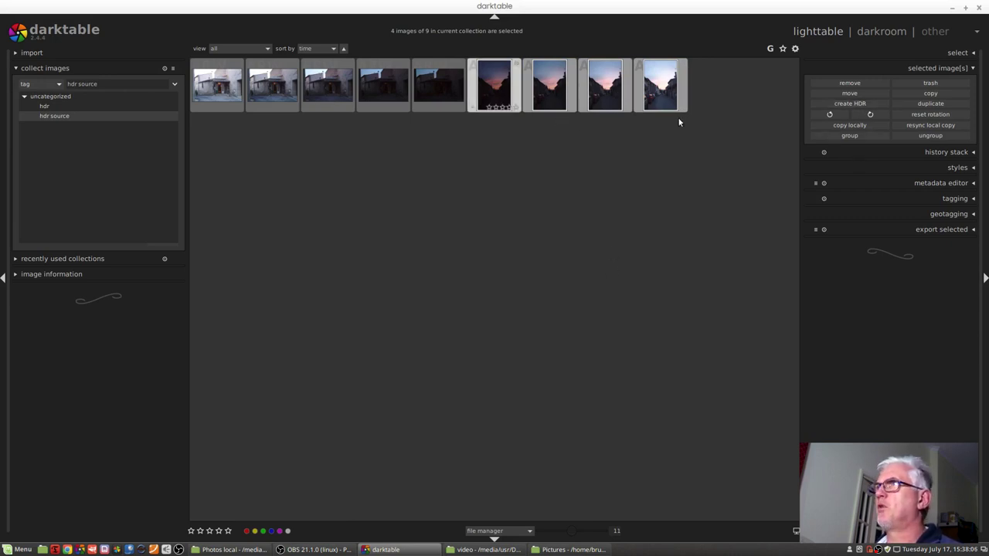
{"action": "left_click", "coordinate": [842, 105]}
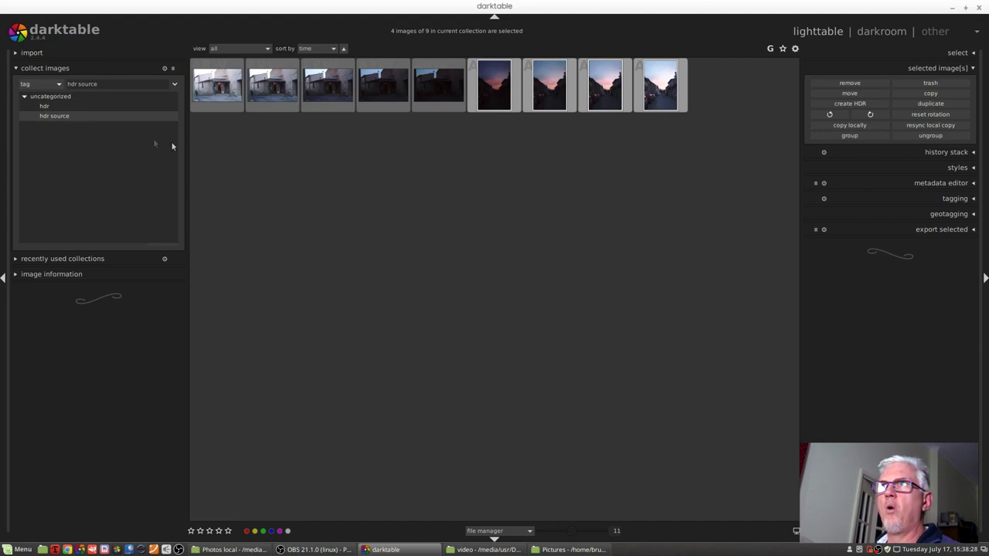
{"action": "left_click", "coordinate": [489, 156]}
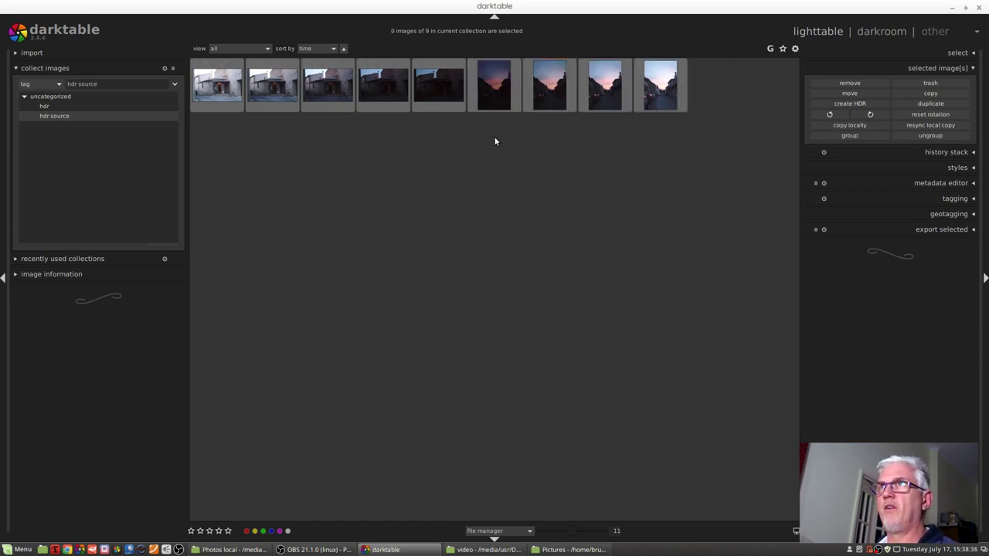
Check the first sunset shot's metadata, then import _DSC6569-hdr.dng from 2017-06-20 and open it
{"action": "left_click", "coordinate": [495, 87]}
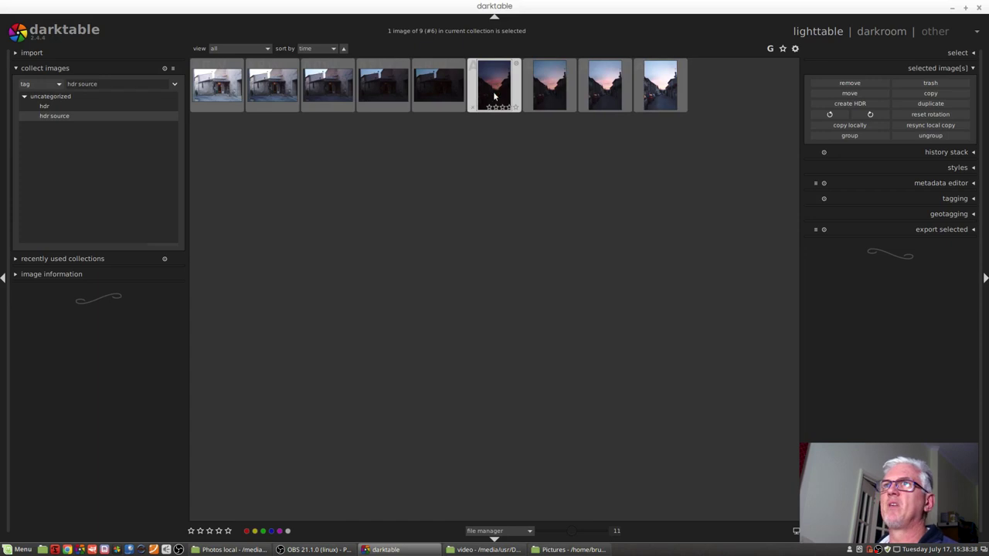
{"action": "left_click", "coordinate": [54, 273]}
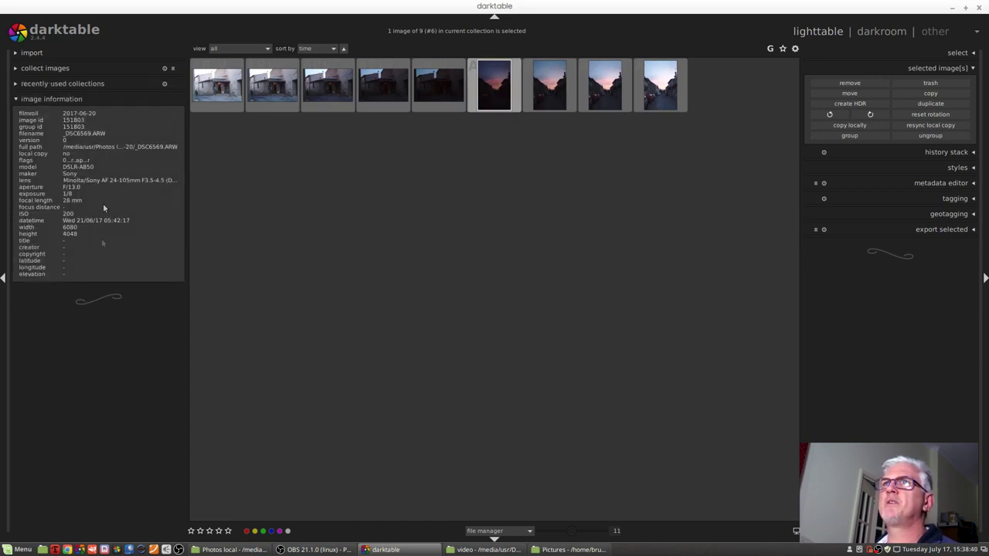
{"action": "left_click", "coordinate": [33, 53]}
{"action": "left_click", "coordinate": [36, 67]}
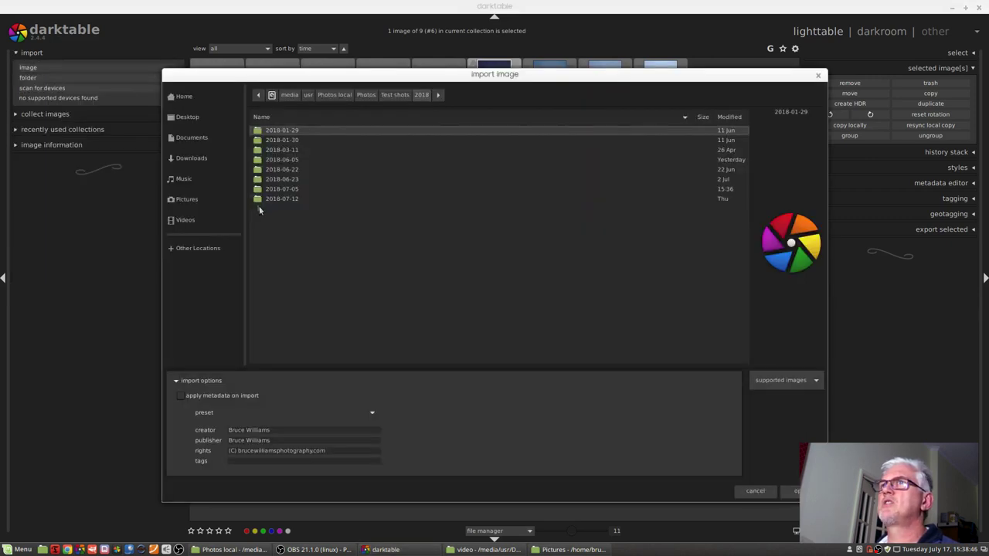
{"action": "left_click", "coordinate": [364, 98]}
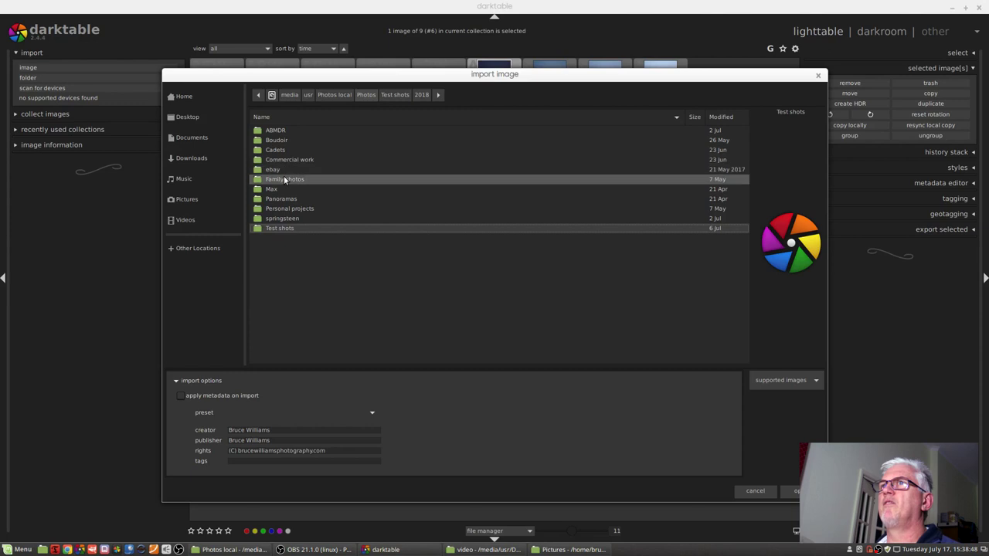
{"action": "double_click", "coordinate": [284, 175]}
{"action": "double_click", "coordinate": [282, 219]}
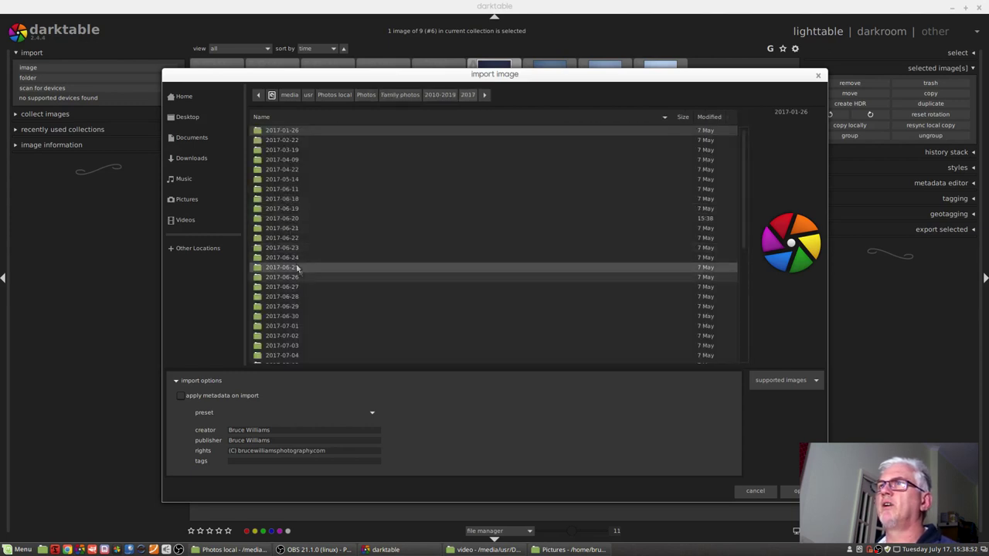
{"action": "double_click", "coordinate": [291, 220]}
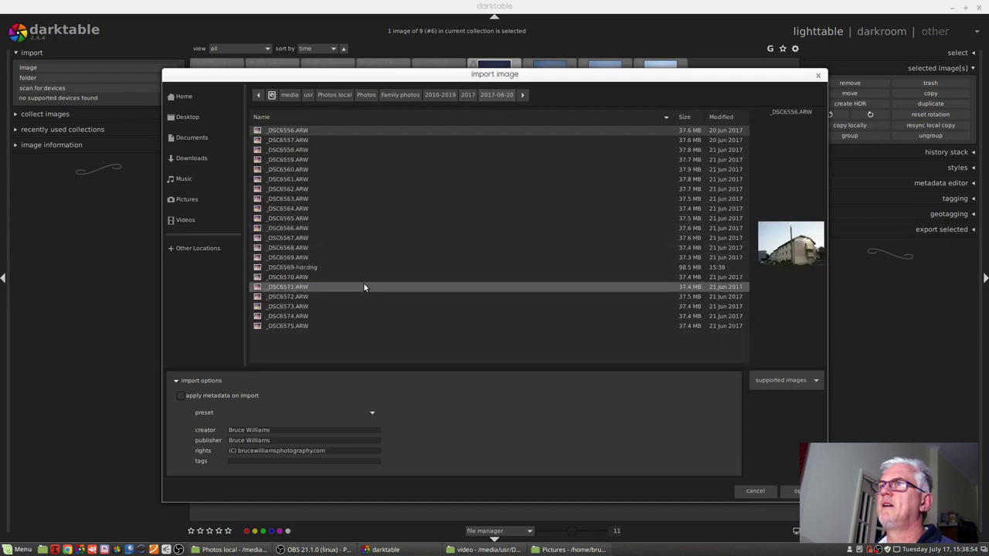
{"action": "left_click", "coordinate": [300, 271]}
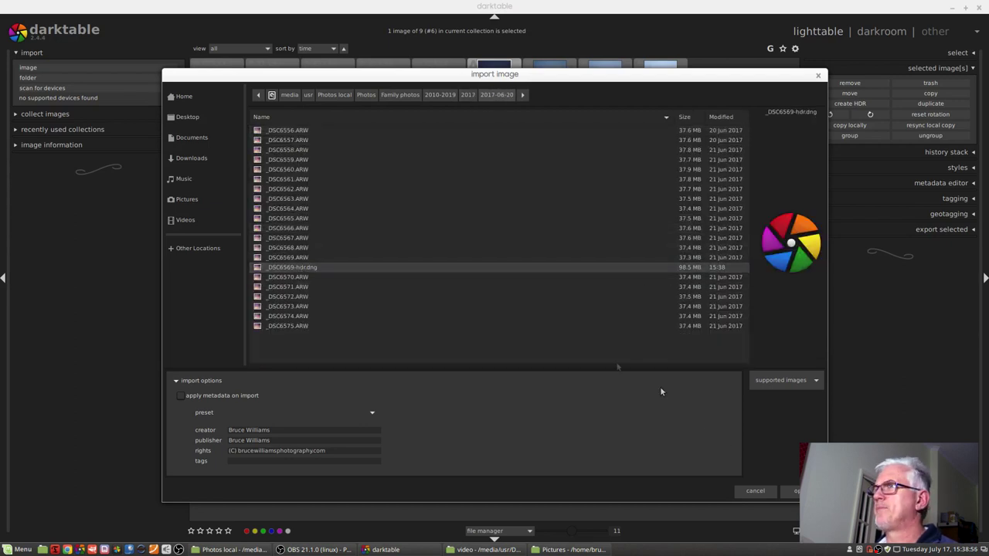
{"action": "left_click", "coordinate": [796, 492]}
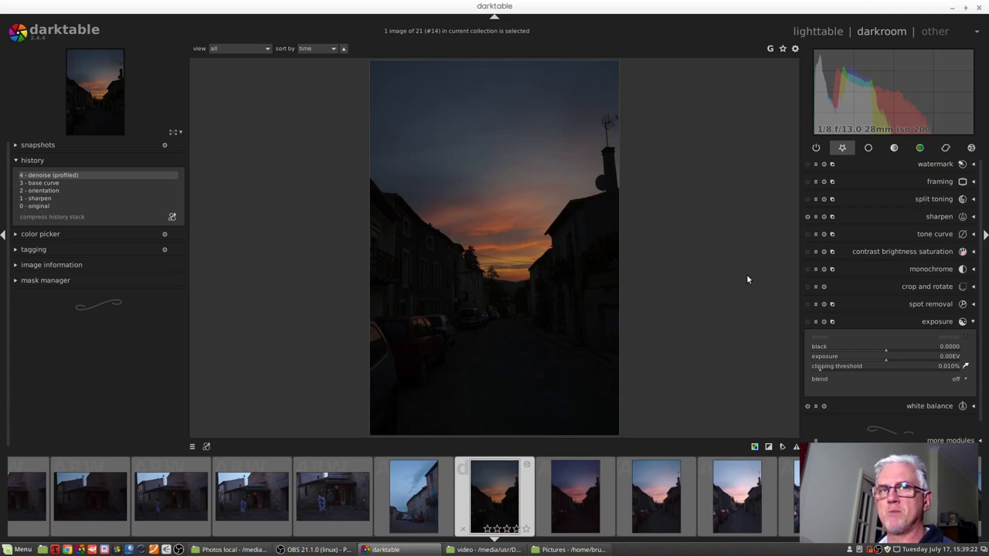
Return to the lighttable and switch to another recently used collection of 24 images
{"action": "left_click", "coordinate": [808, 36]}
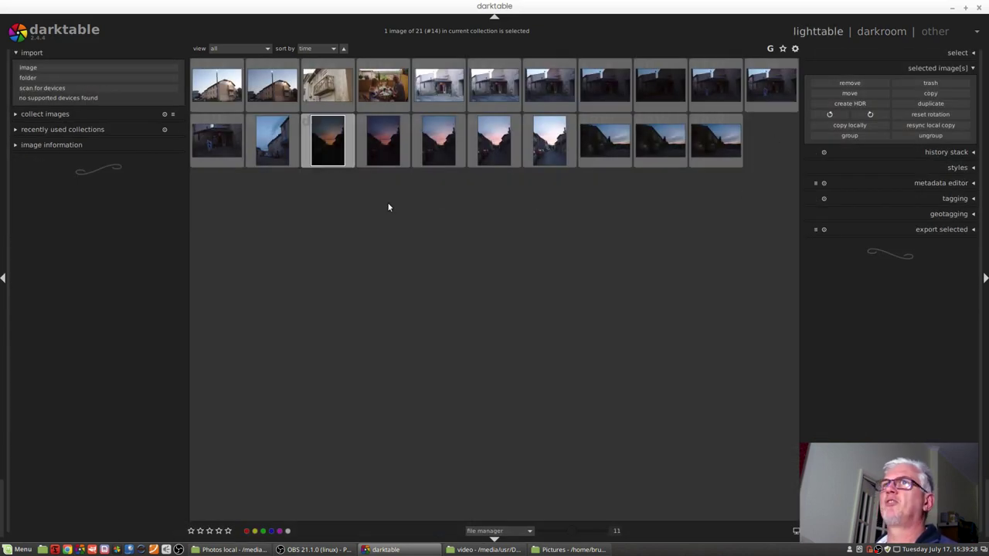
{"action": "left_click", "coordinate": [65, 130]}
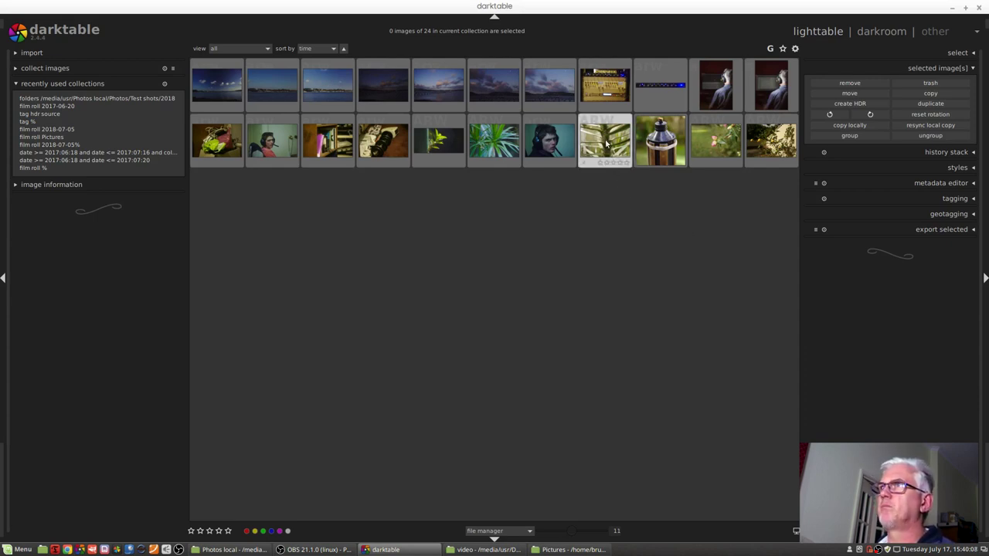
Duplicate the lantern image so a second copy sits beside it
{"action": "left_click", "coordinate": [667, 155]}
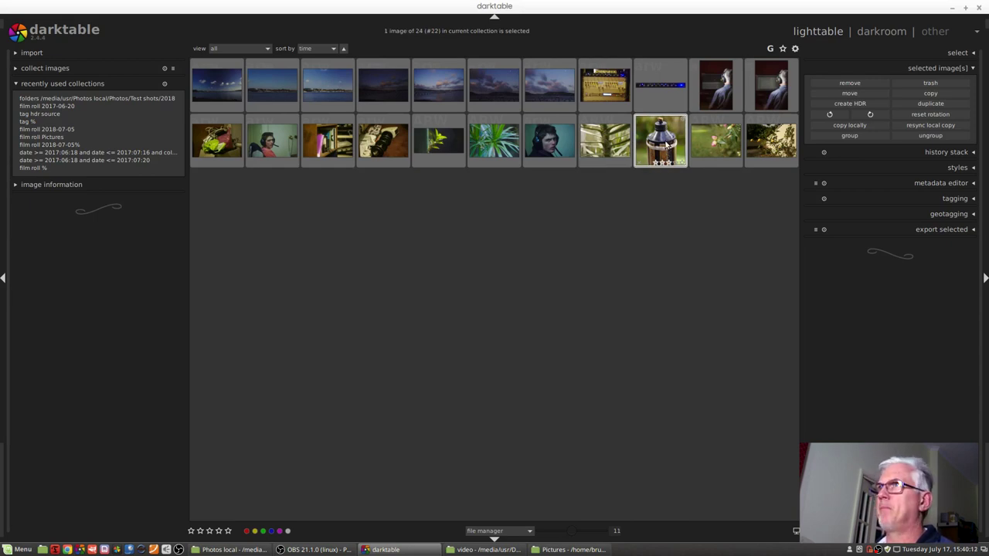
{"action": "left_click", "coordinate": [931, 105]}
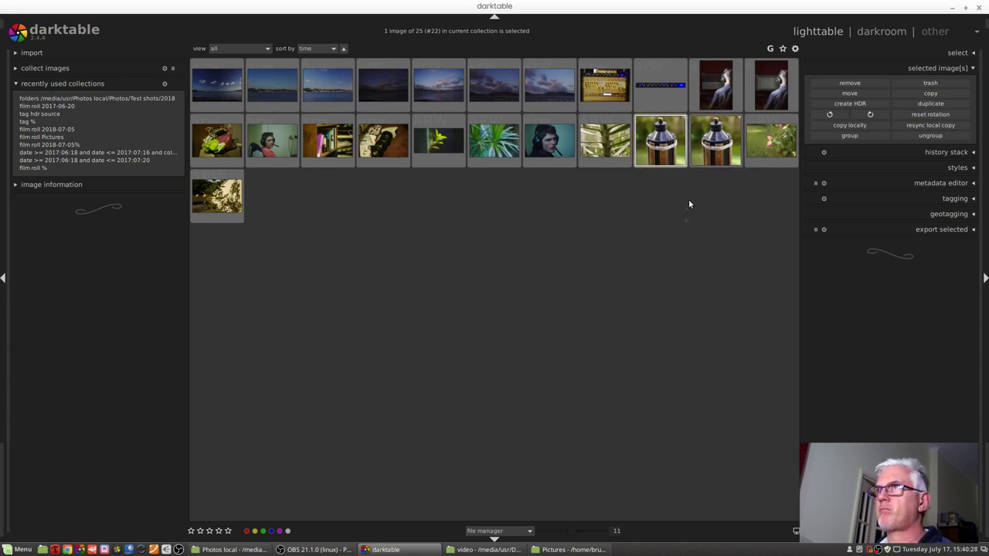
In Nemo, browse to Photos/Test shots/2018/2018-07-05 to see _DSC0970_01.ARW.xmp, then return to darktable
{"action": "key", "text": "alt+Tab"}
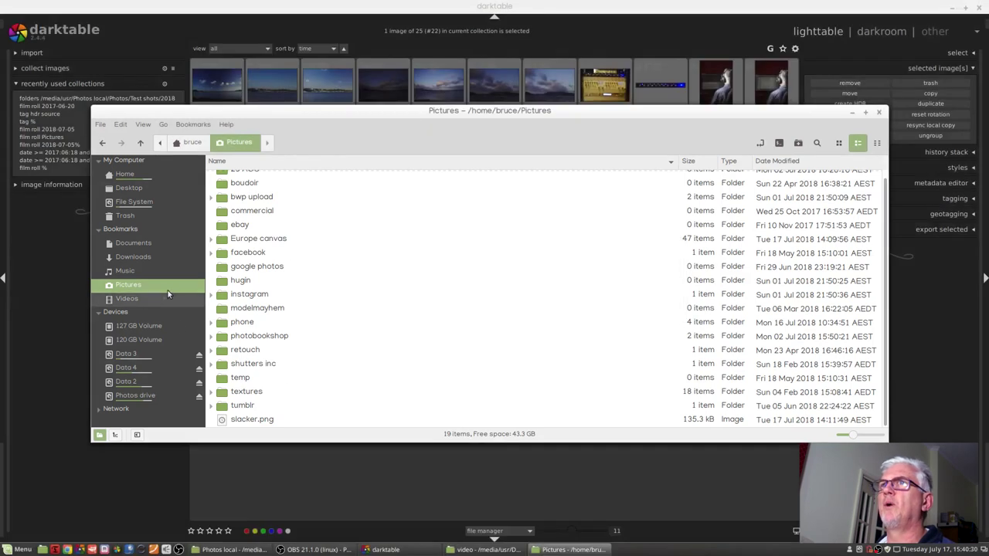
{"action": "left_click", "coordinate": [172, 396]}
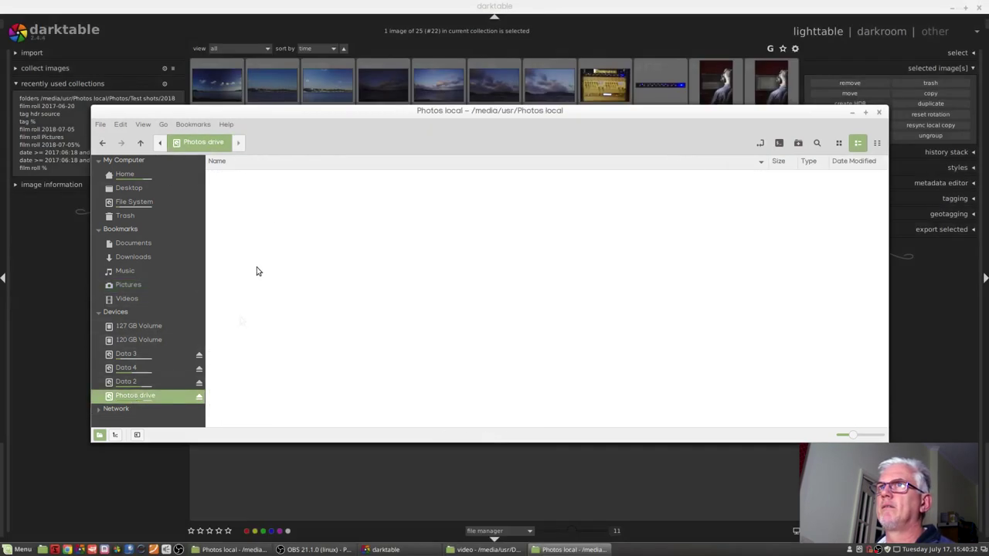
{"action": "double_click", "coordinate": [246, 194]}
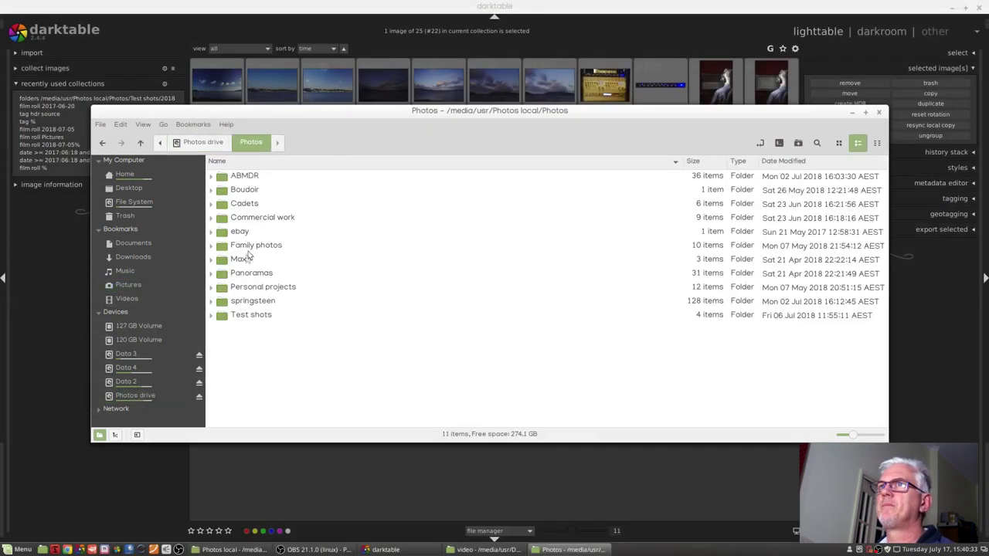
{"action": "double_click", "coordinate": [249, 316]}
{"action": "double_click", "coordinate": [246, 221]}
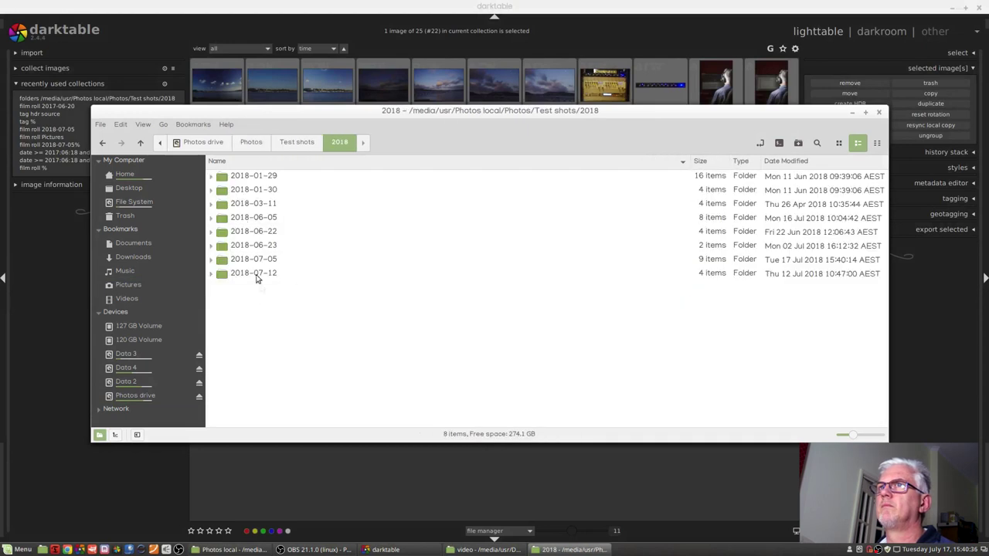
{"action": "double_click", "coordinate": [265, 260]}
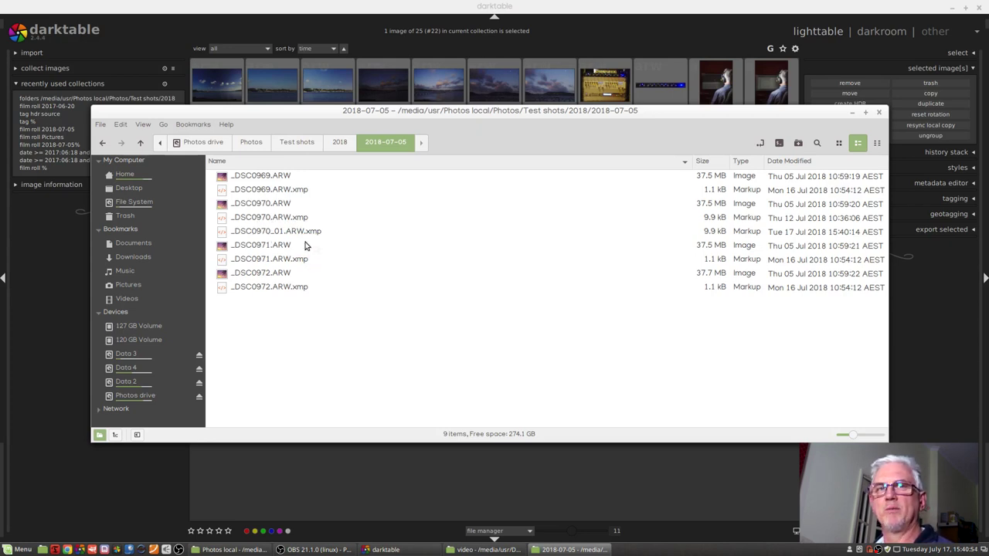
{"action": "left_click", "coordinate": [683, 21]}
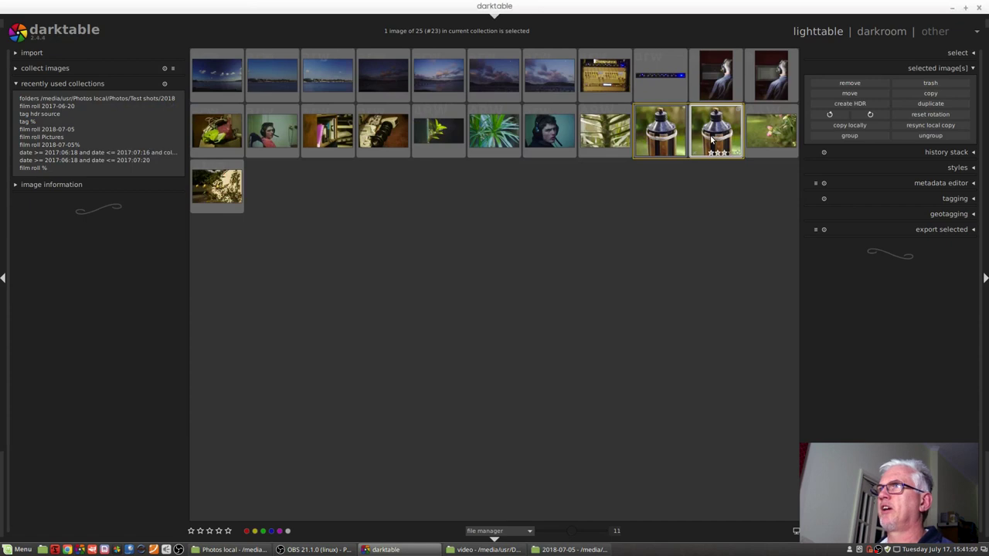
Apply the monochrome module to the lantern duplicate in the darkroom, then return to the lighttable
{"action": "double_click", "coordinate": [713, 138]}
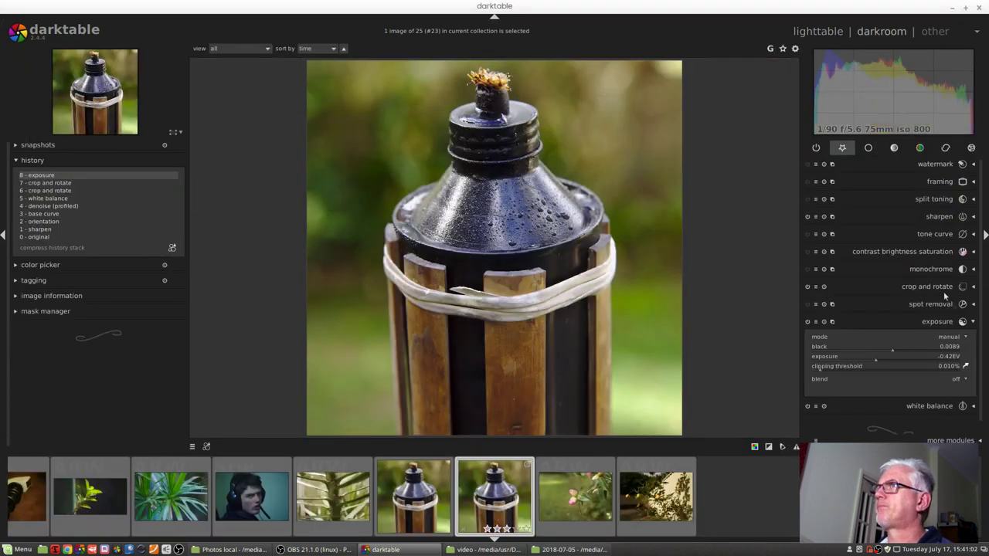
{"action": "left_click", "coordinate": [807, 268]}
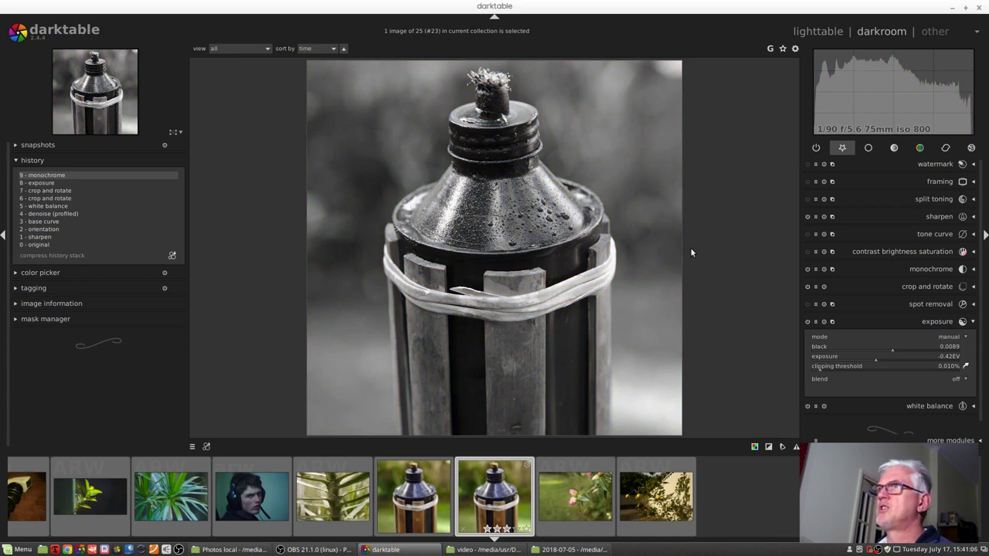
{"action": "key", "text": "l"}
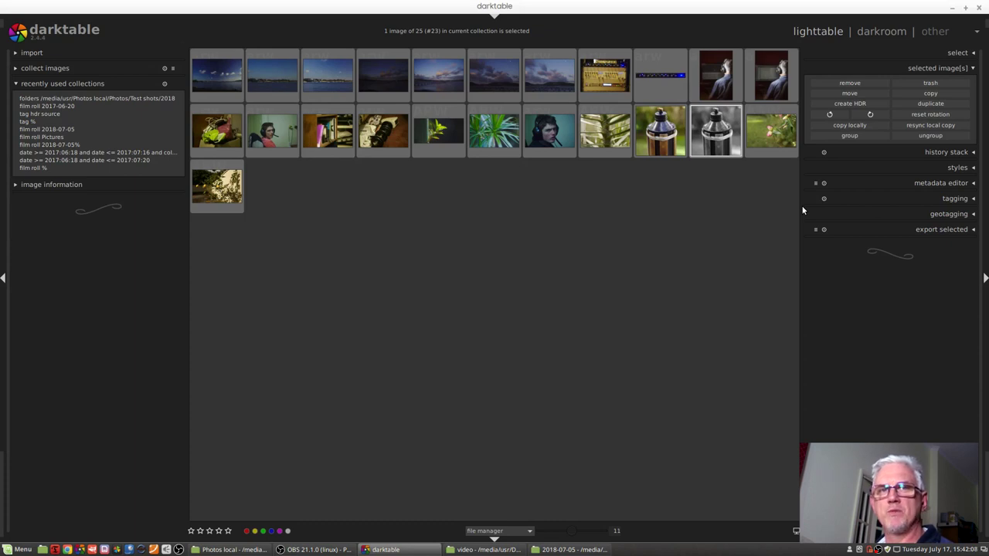
Rotate the black-and-white lantern duplicate 90 degrees clockwise
{"action": "left_click", "coordinate": [870, 116]}
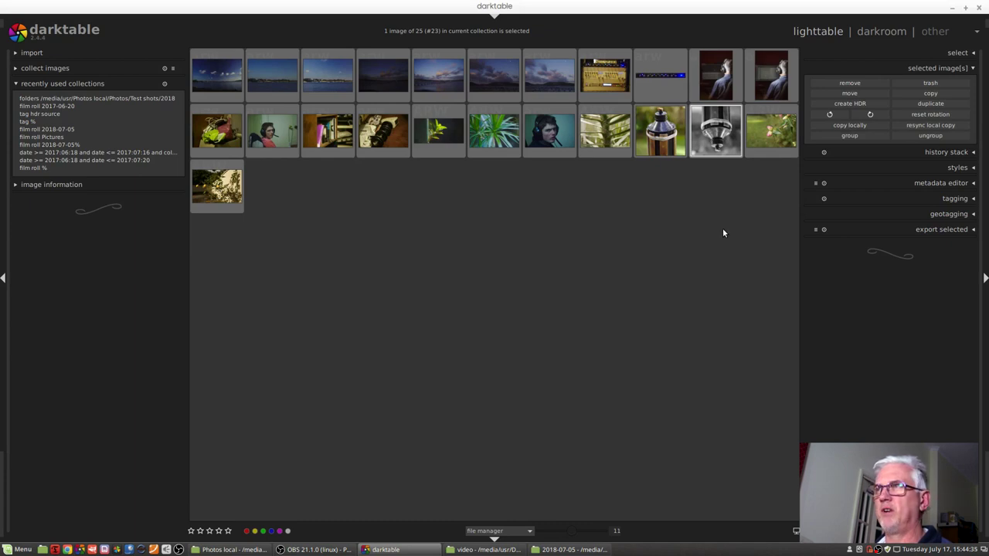
Select top-row sky shots 2 through 7 and group them
{"action": "left_click", "coordinate": [756, 168]}
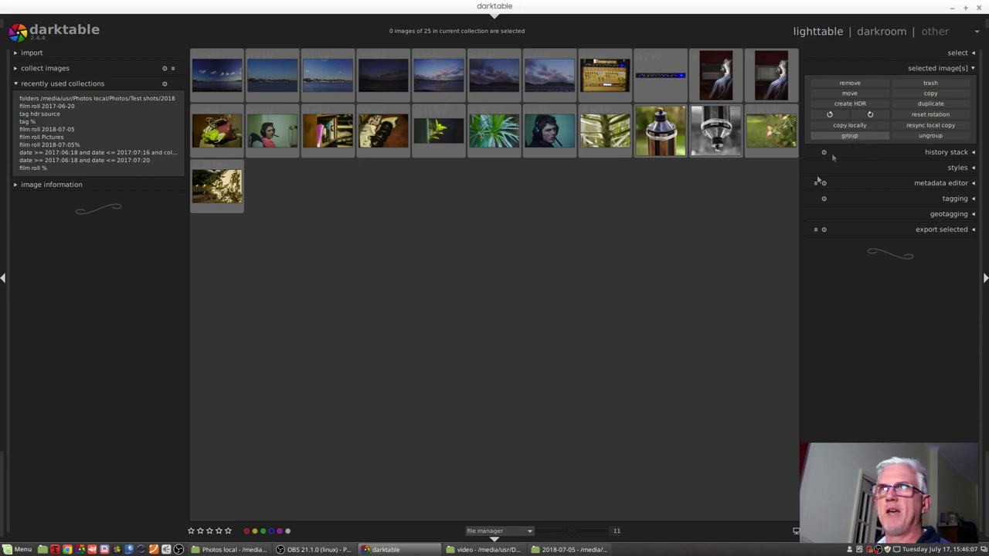
{"action": "left_click", "coordinate": [562, 85]}
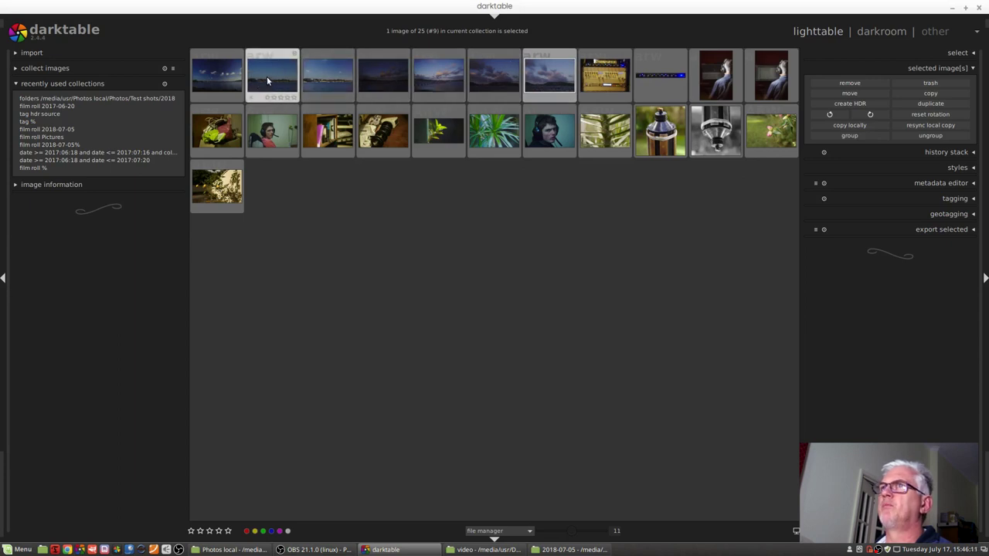
{"action": "left_click", "coordinate": [267, 75], "text": "shift"}
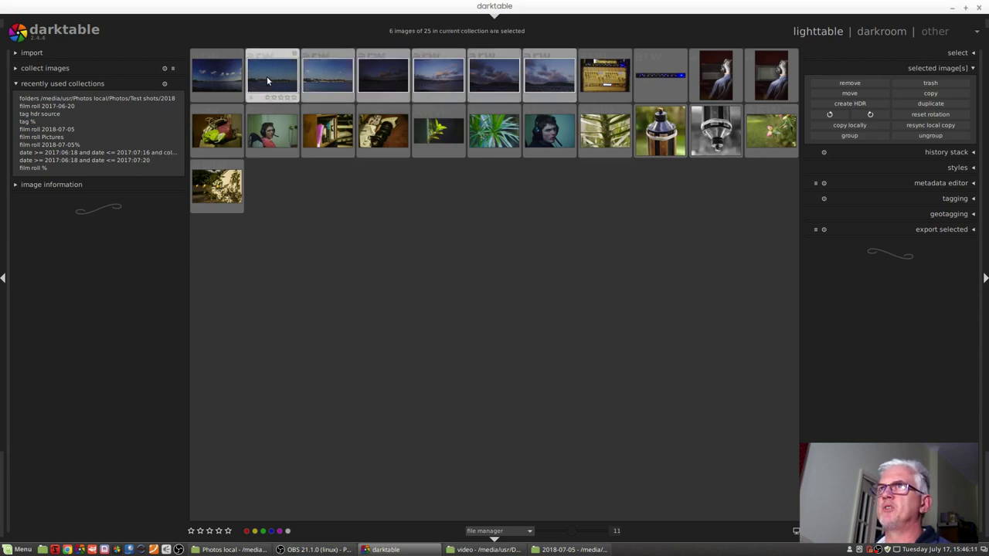
{"action": "left_click", "coordinate": [848, 136]}
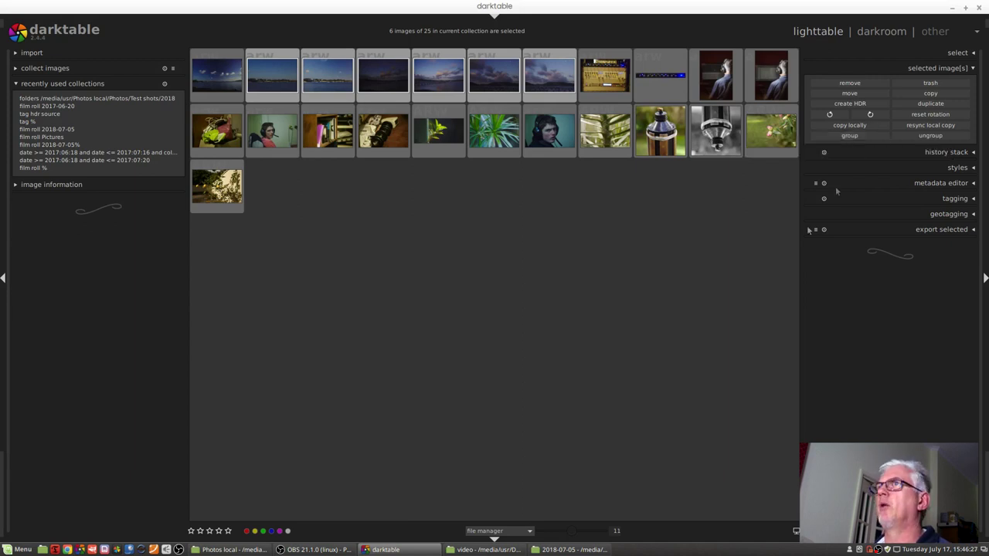
Clear the selection to view the group, then reselect top-row shots 2–7
{"action": "left_click", "coordinate": [527, 196]}
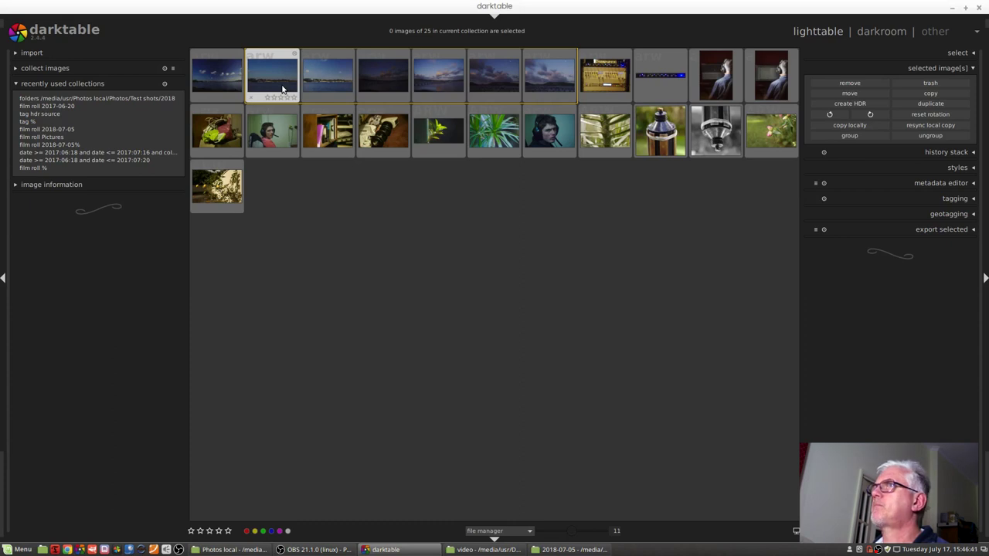
{"action": "left_click", "coordinate": [559, 80]}
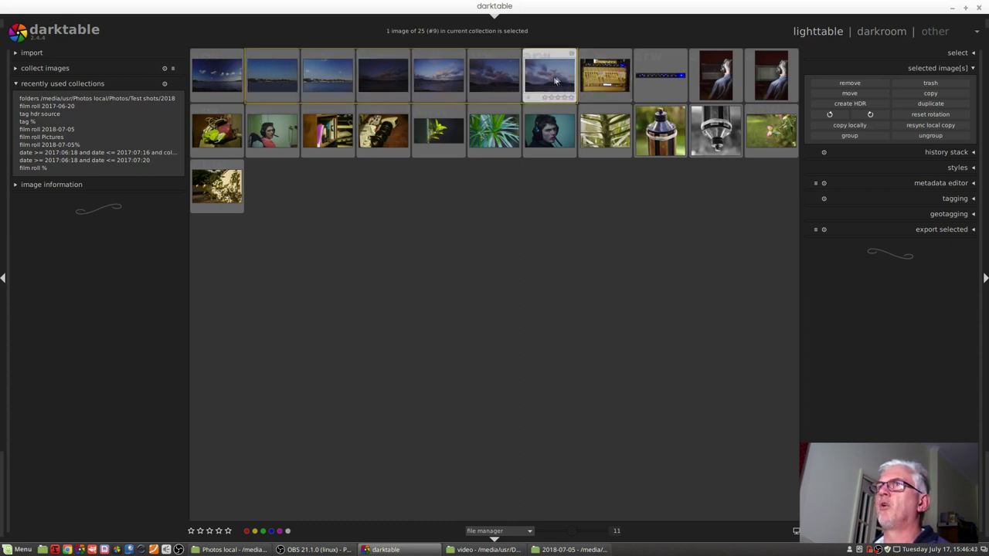
{"action": "left_click", "coordinate": [284, 77], "text": "shift"}
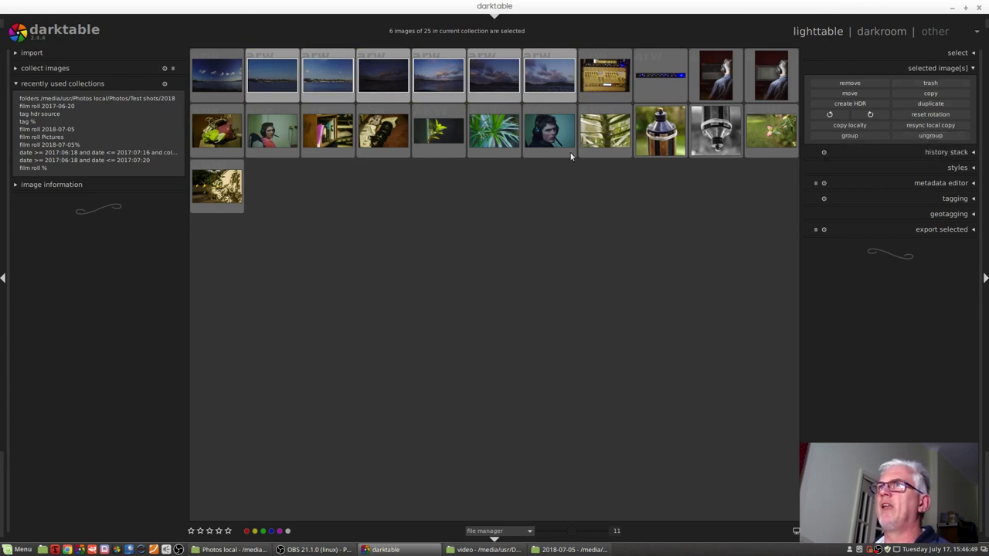
{"action": "left_click", "coordinate": [439, 130]}
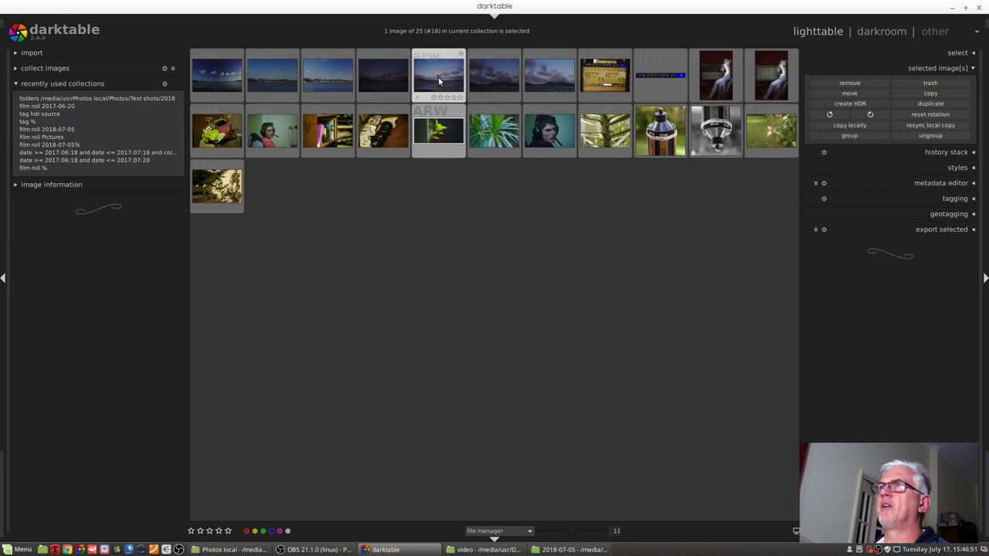
{"action": "left_click", "coordinate": [543, 82]}
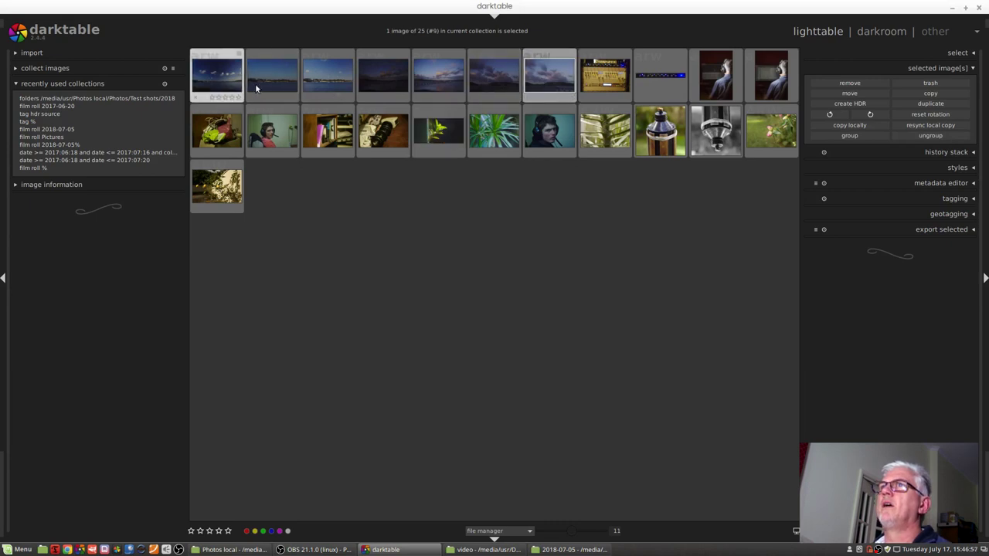
{"action": "left_click", "coordinate": [266, 79], "text": "shift"}
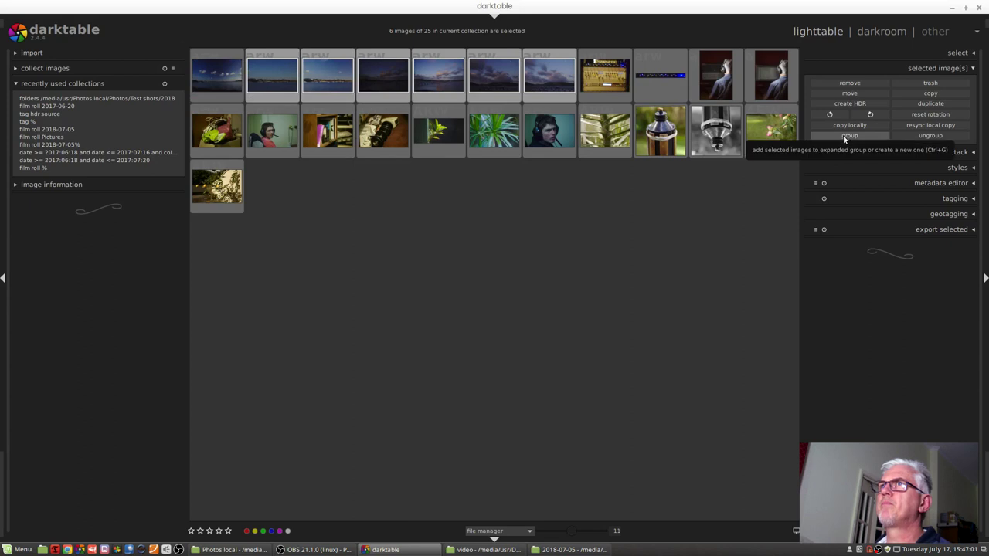
Select only the fourth and fifth top-row sky shots
{"action": "left_click", "coordinate": [381, 70]}
{"action": "left_click", "coordinate": [423, 81], "text": "ctrl"}
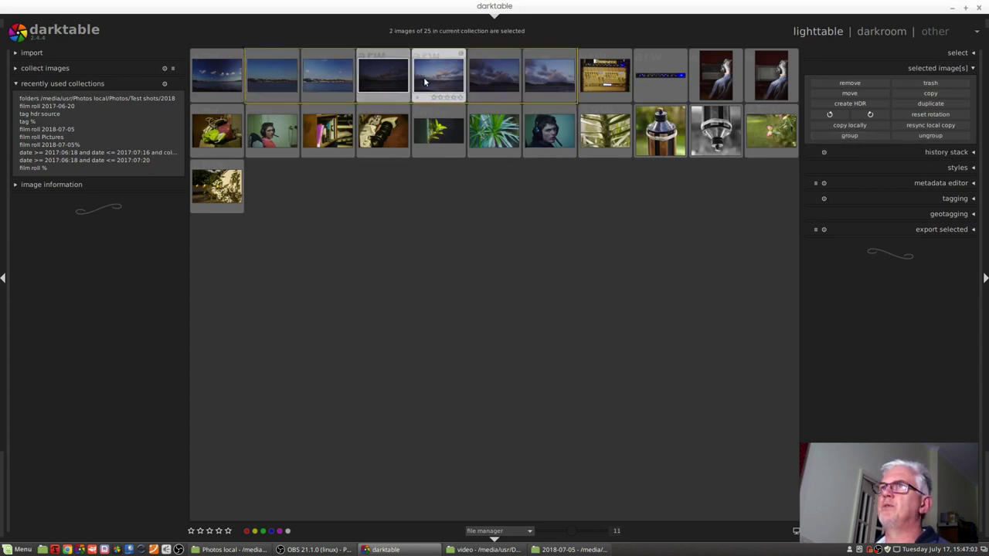